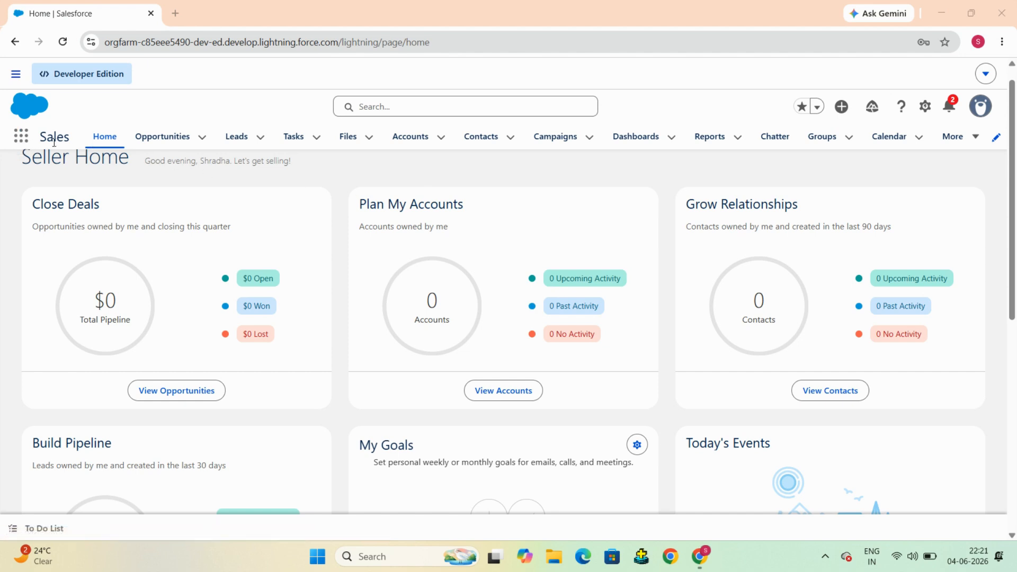
Step: Browse the App Launcher's full list of apps, then close it
{"action": "left_click_drag", "start_coordinate": [40, 139], "coordinate": [71, 140]}
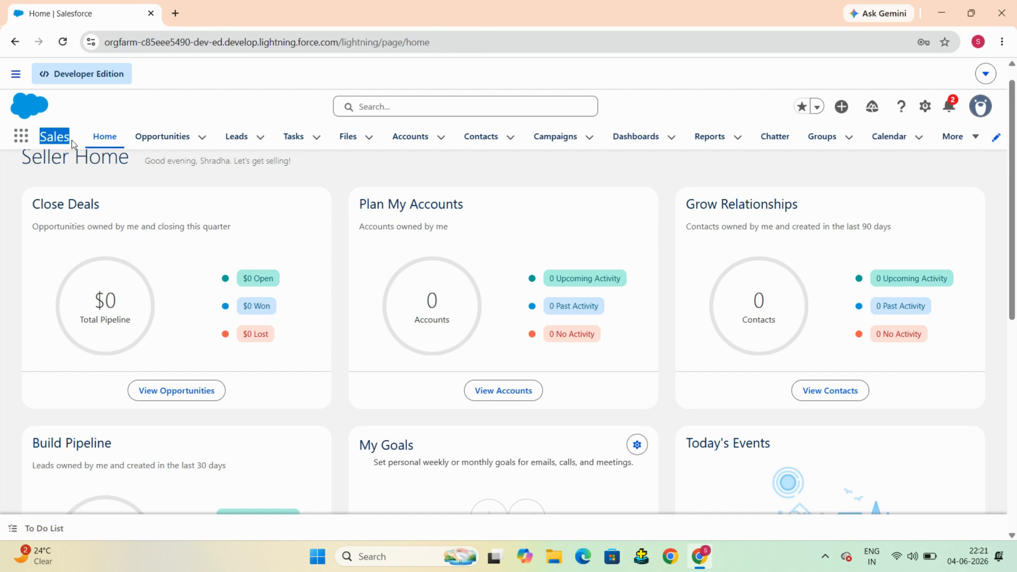
{"action": "left_click", "coordinate": [89, 114]}
{"action": "left_click", "coordinate": [19, 139]}
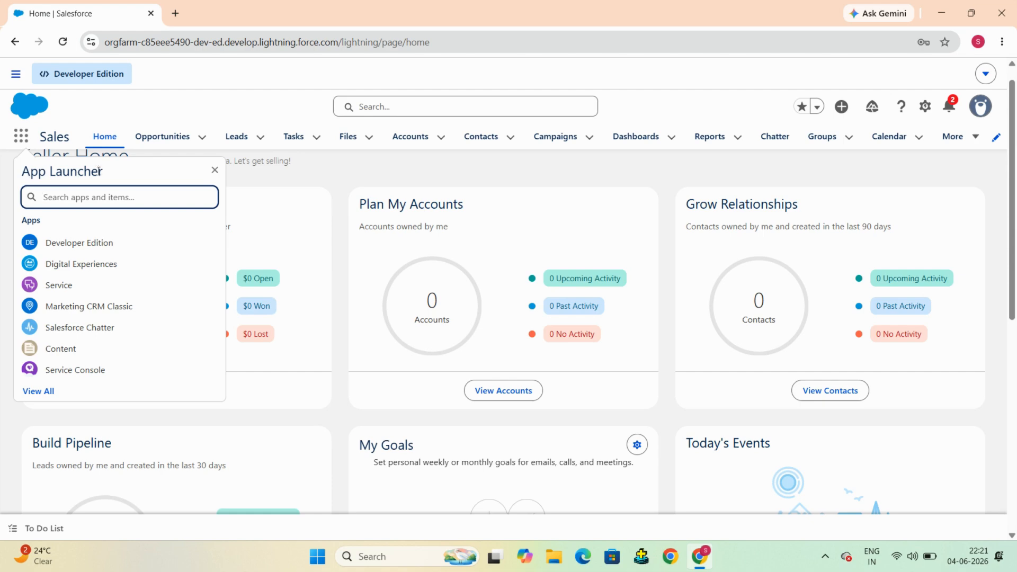
{"action": "left_click", "coordinate": [44, 392]}
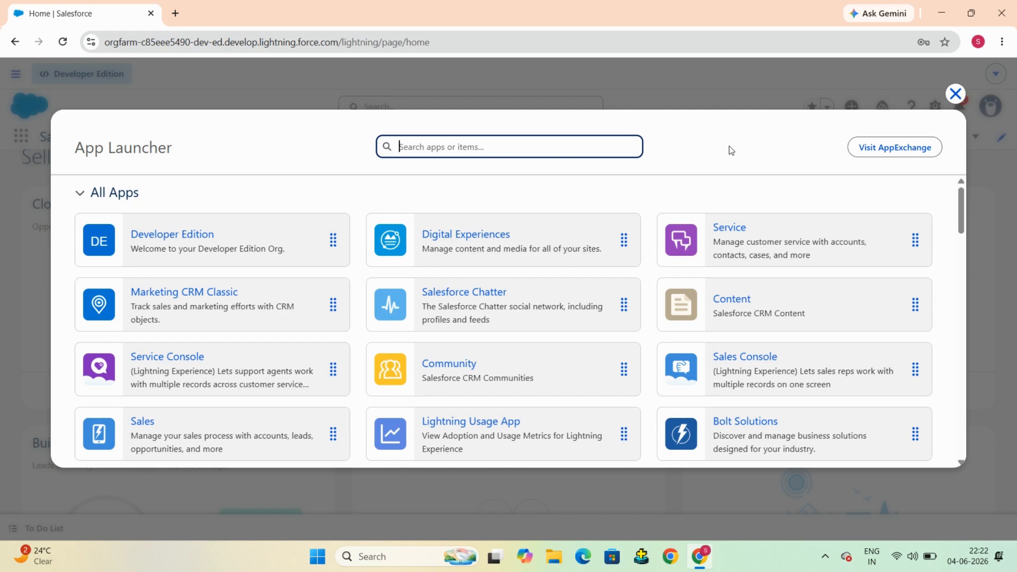
{"action": "left_click", "coordinate": [955, 93]}
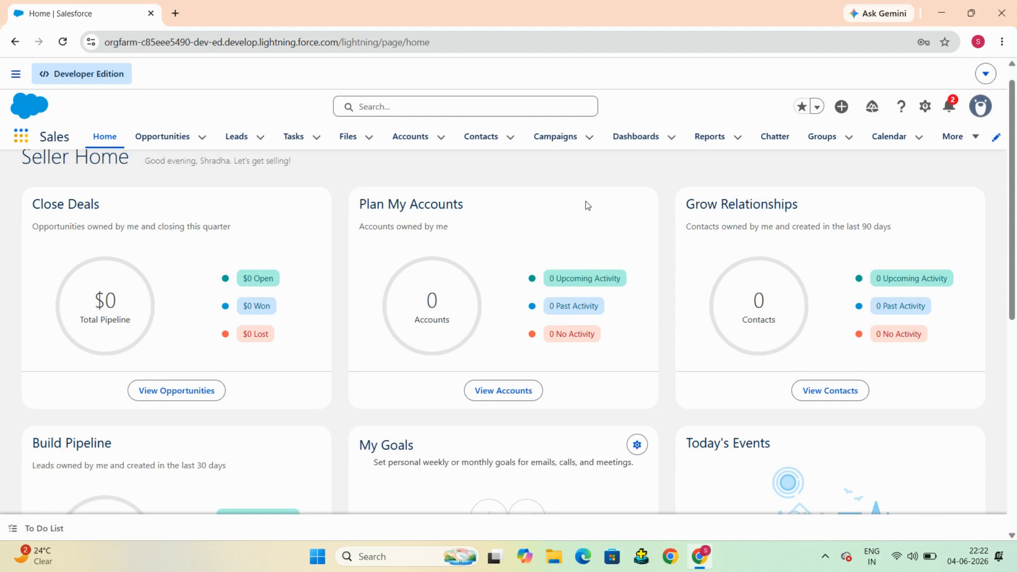
Step: Open Setup in a new browser tab from the gear menu
{"action": "scroll", "coordinate": [588, 206], "scroll_direction": "down", "scroll_amount": 1}
{"action": "scroll", "coordinate": [588, 205], "scroll_direction": "up", "scroll_amount": 1}
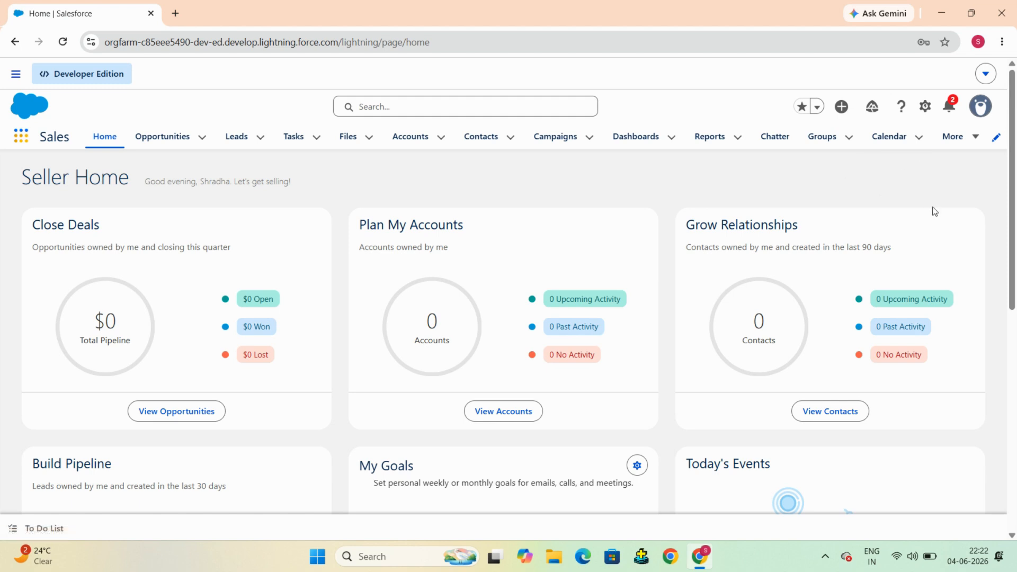
{"action": "left_click", "coordinate": [925, 107]}
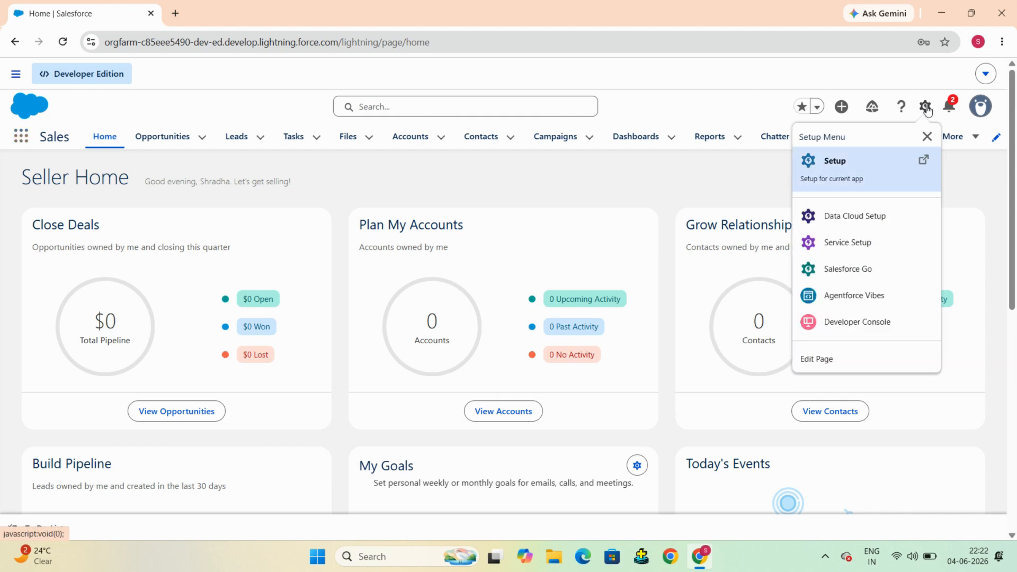
{"action": "left_click", "coordinate": [851, 167]}
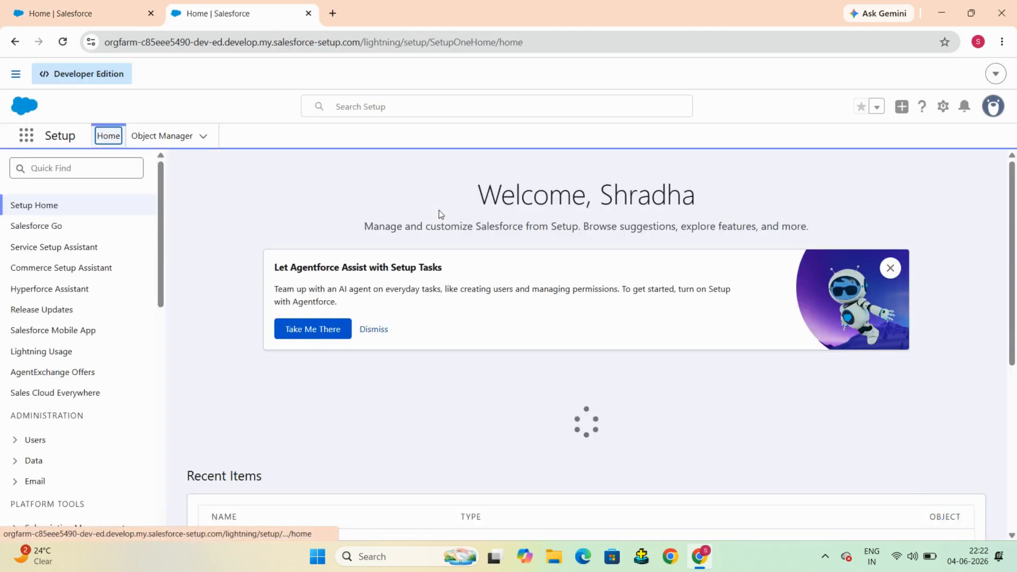
Step: Search Quick Find for 'app m' and go to App Manager
{"action": "left_click", "coordinate": [56, 167]}
{"action": "type", "text": "app"}
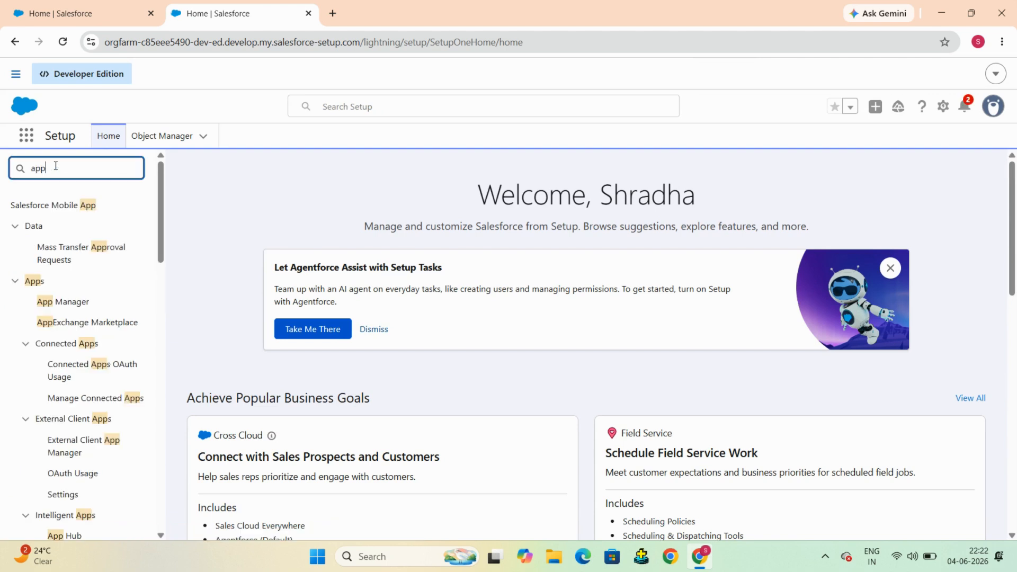
{"action": "type", "text": " m"}
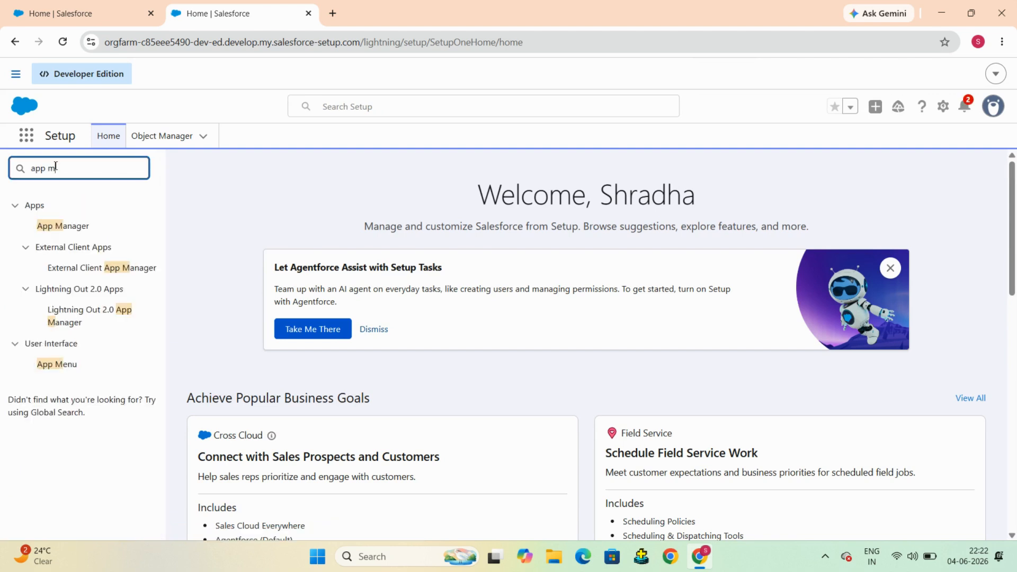
{"action": "left_click", "coordinate": [66, 225]}
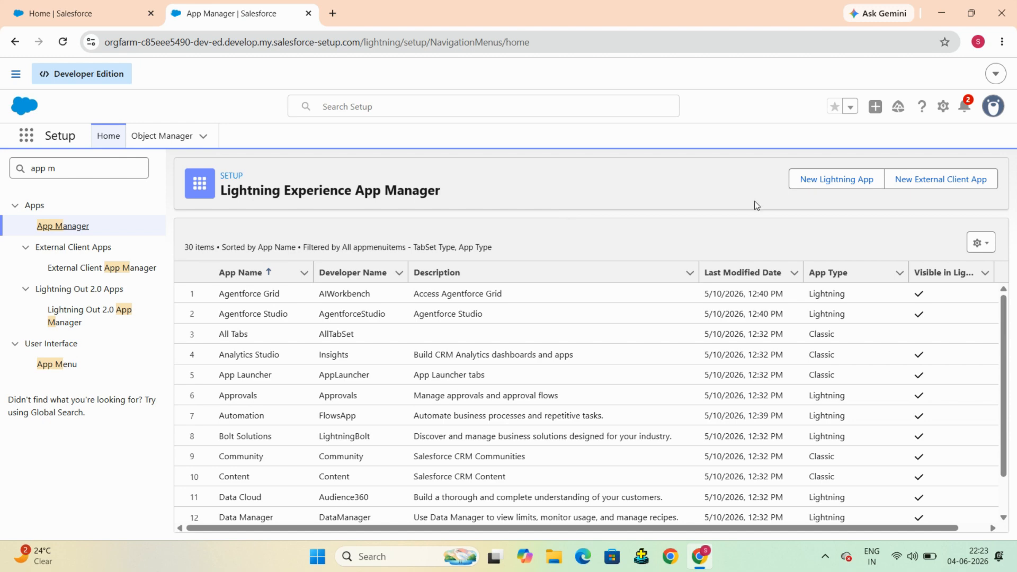
Step: Start a new Lightning app and name it 'Student Management'
{"action": "left_click", "coordinate": [816, 181]}
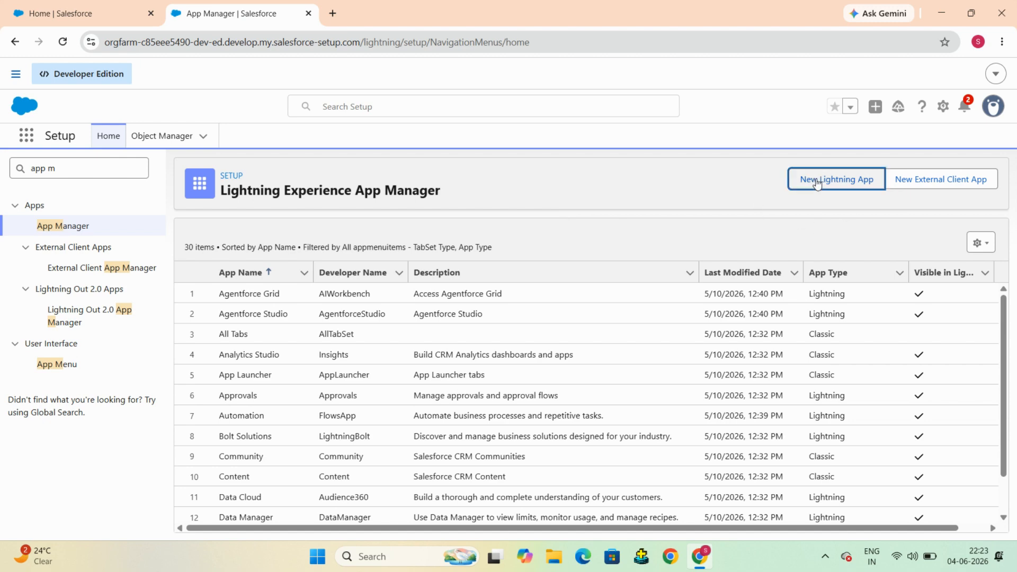
{"action": "scroll", "coordinate": [481, 246], "scroll_direction": "down", "scroll_amount": 1}
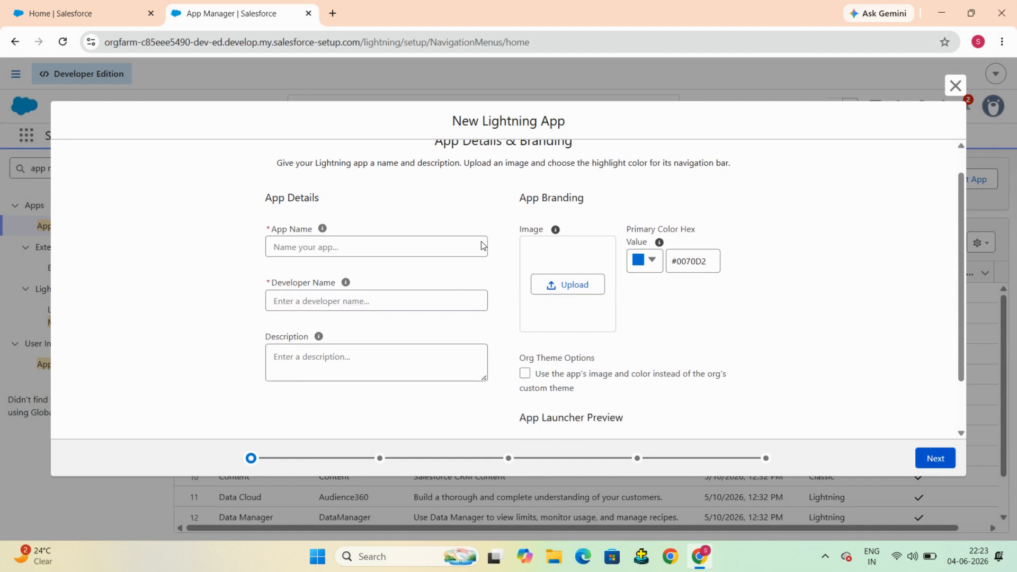
{"action": "scroll", "coordinate": [431, 204], "scroll_direction": "up", "scroll_amount": 1}
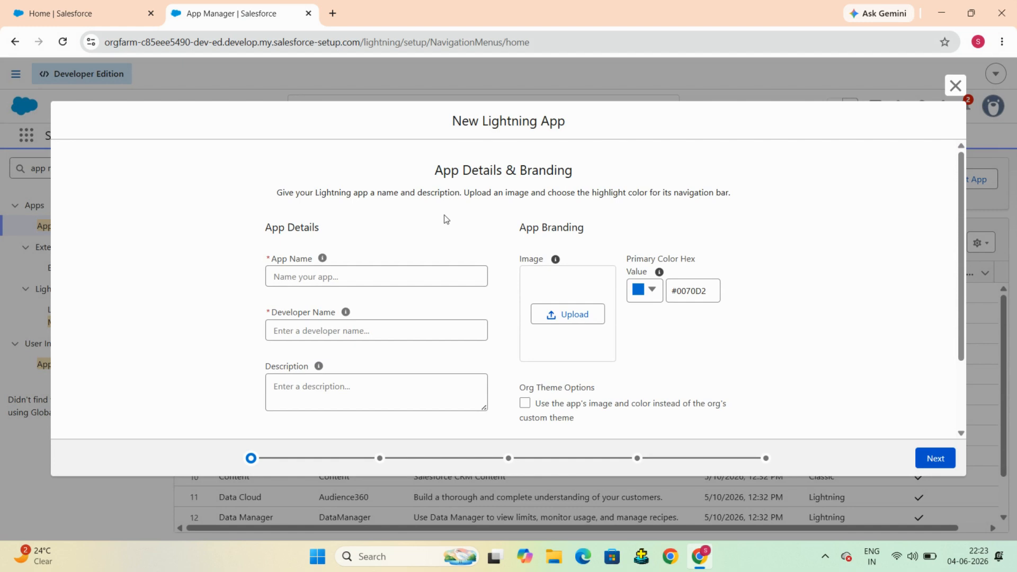
{"action": "scroll", "coordinate": [445, 219], "scroll_direction": "down", "scroll_amount": 2}
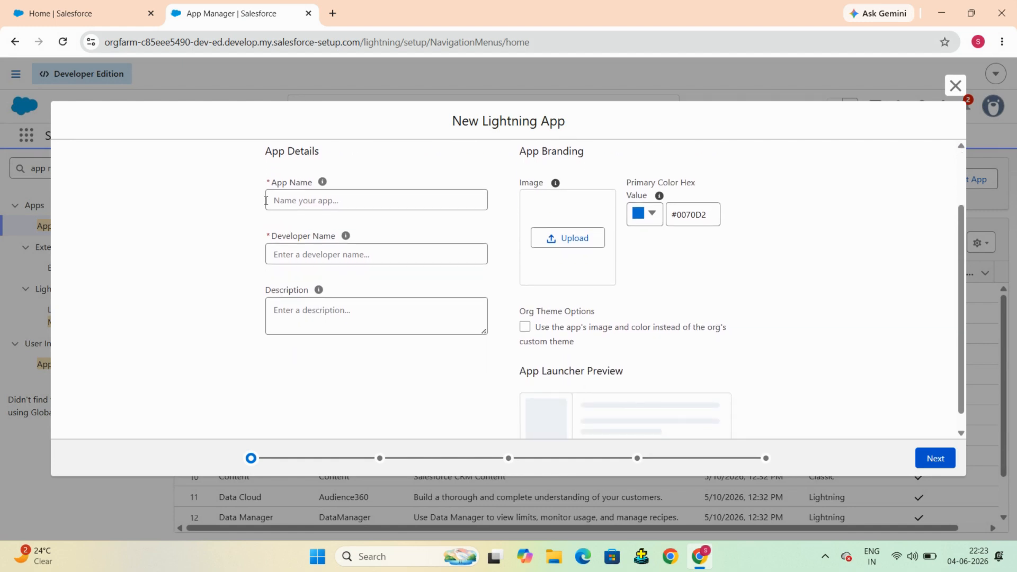
{"action": "scroll", "coordinate": [446, 184], "scroll_direction": "up", "scroll_amount": 2}
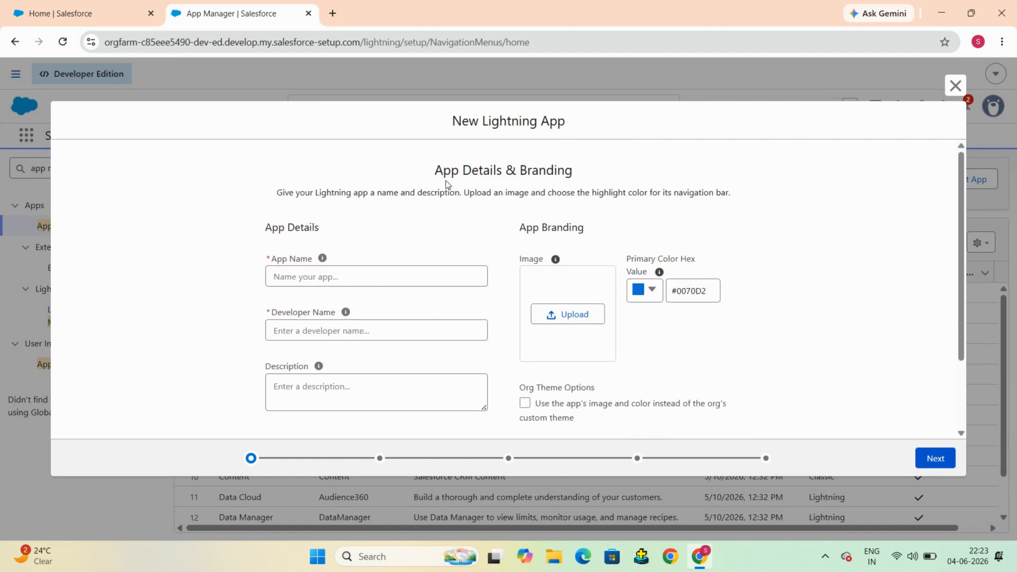
{"action": "left_click", "coordinate": [322, 279]}
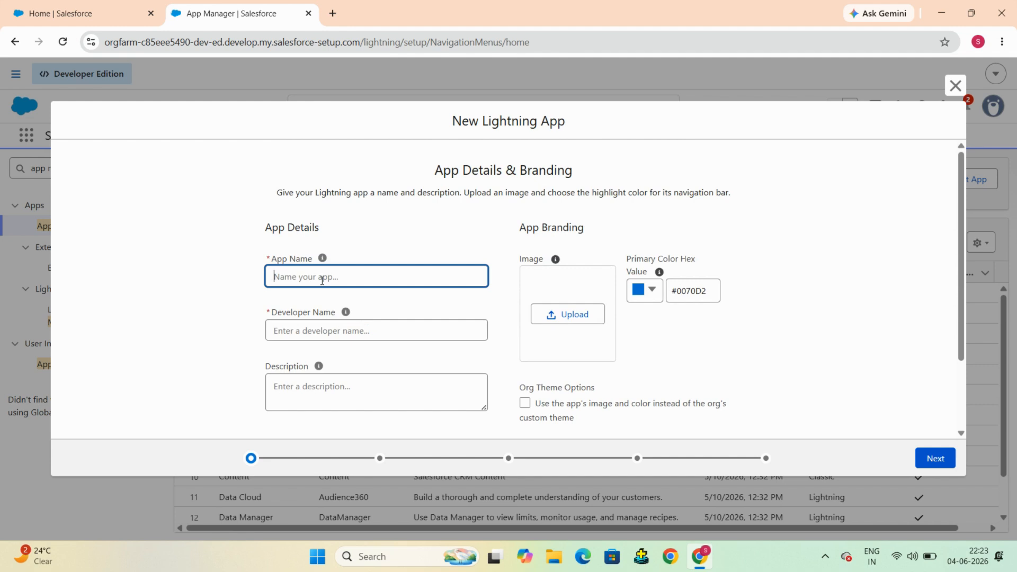
{"action": "type", "text": "Student Management"}
Step: Let the Developer Name auto-fill as Student_Management
{"action": "scroll", "coordinate": [449, 254], "scroll_direction": "down", "scroll_amount": 1}
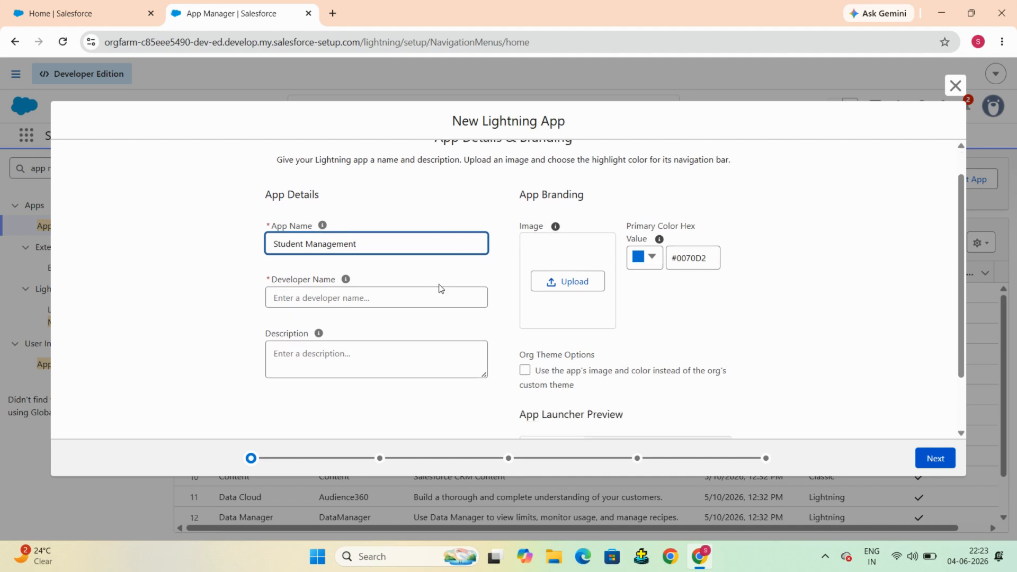
{"action": "left_click", "coordinate": [445, 294]}
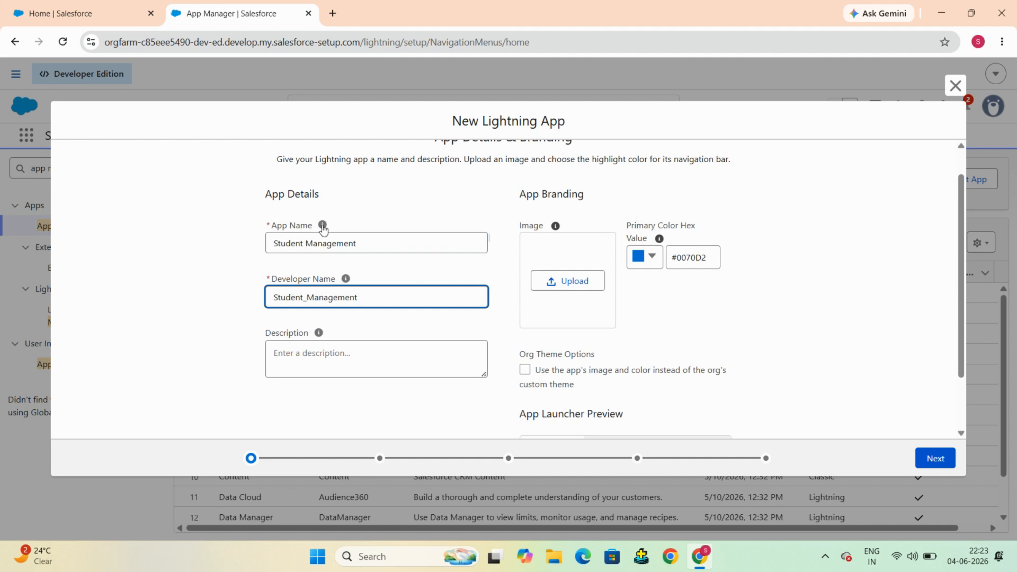
{"action": "scroll", "coordinate": [423, 212], "scroll_direction": "down", "scroll_amount": 1}
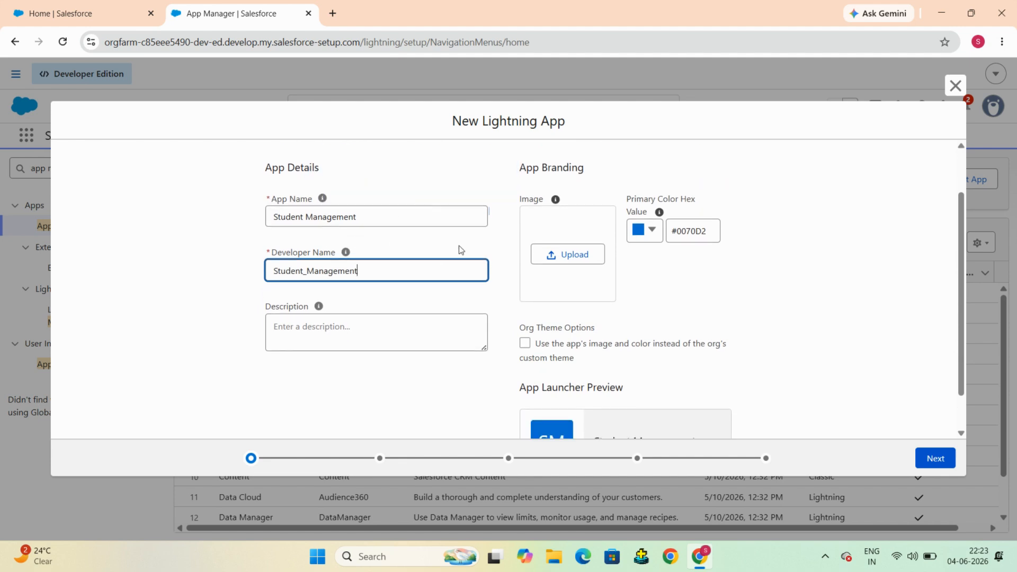
{"action": "scroll", "coordinate": [460, 248], "scroll_direction": "down", "scroll_amount": 1}
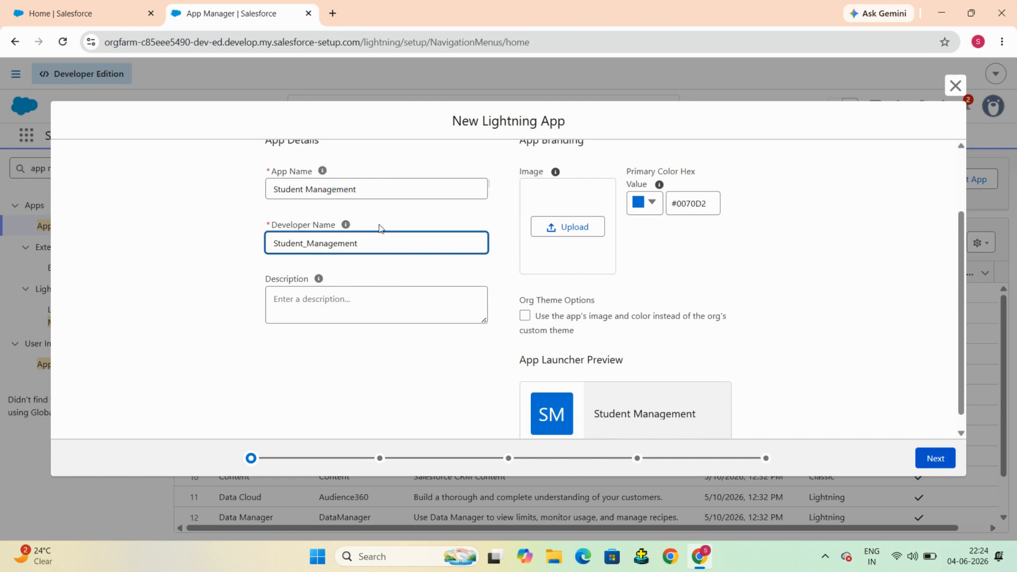
{"action": "left_click", "coordinate": [397, 211]}
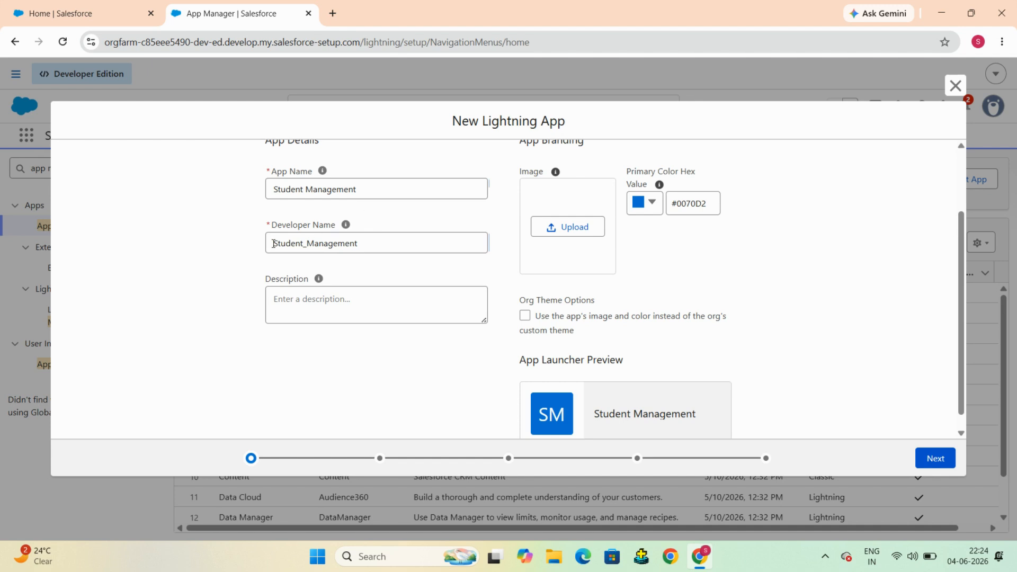
{"action": "left_click", "coordinate": [396, 248]}
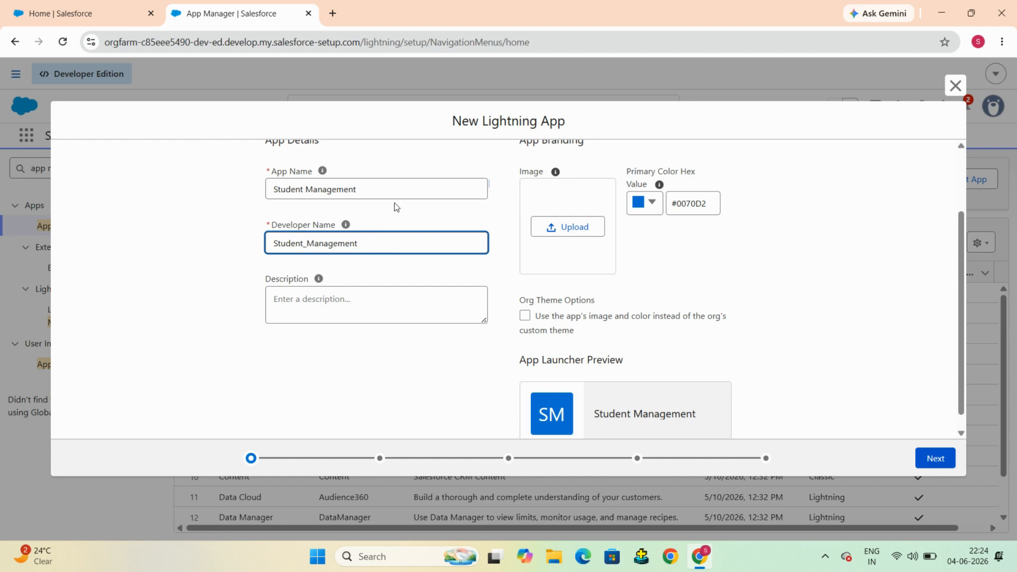
{"action": "scroll", "coordinate": [393, 205], "scroll_direction": "down", "scroll_amount": 1}
{"action": "left_click", "coordinate": [387, 284]}
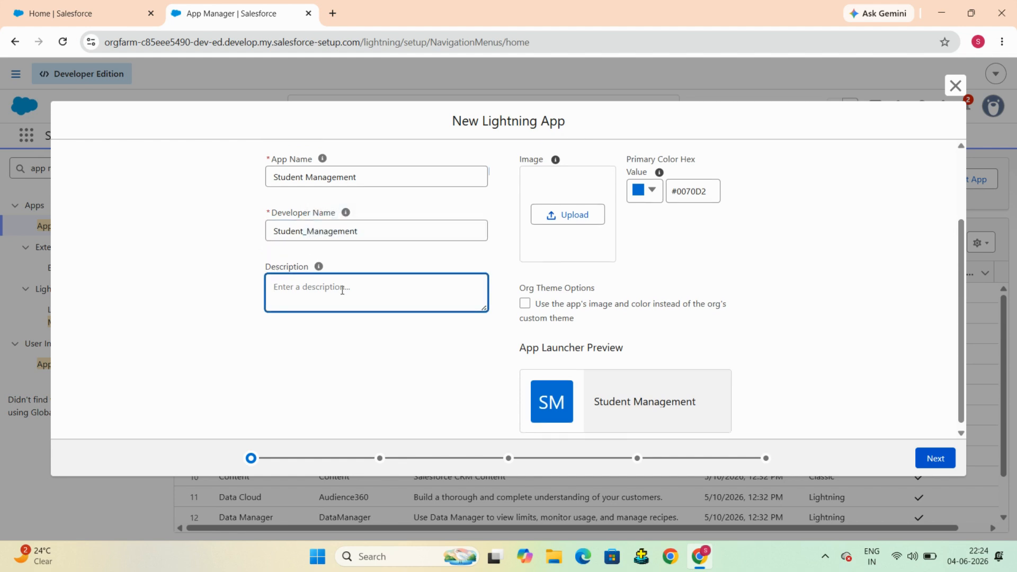
Step: Set the app's primary colour to green #19EB28 in the colour picker
{"action": "scroll", "coordinate": [765, 259], "scroll_direction": "up", "scroll_amount": 2}
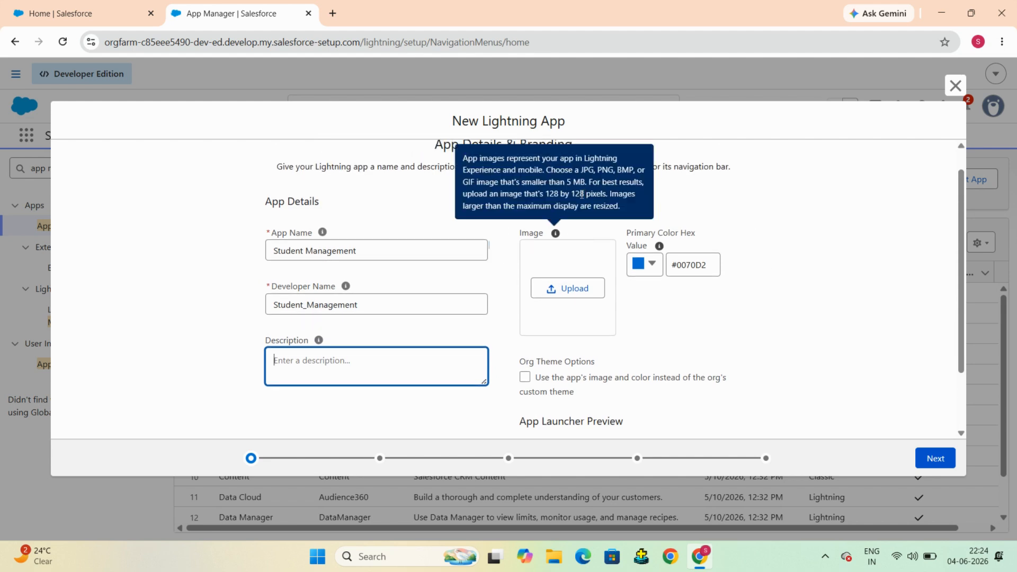
{"action": "mouse_move", "coordinate": [555, 233]}
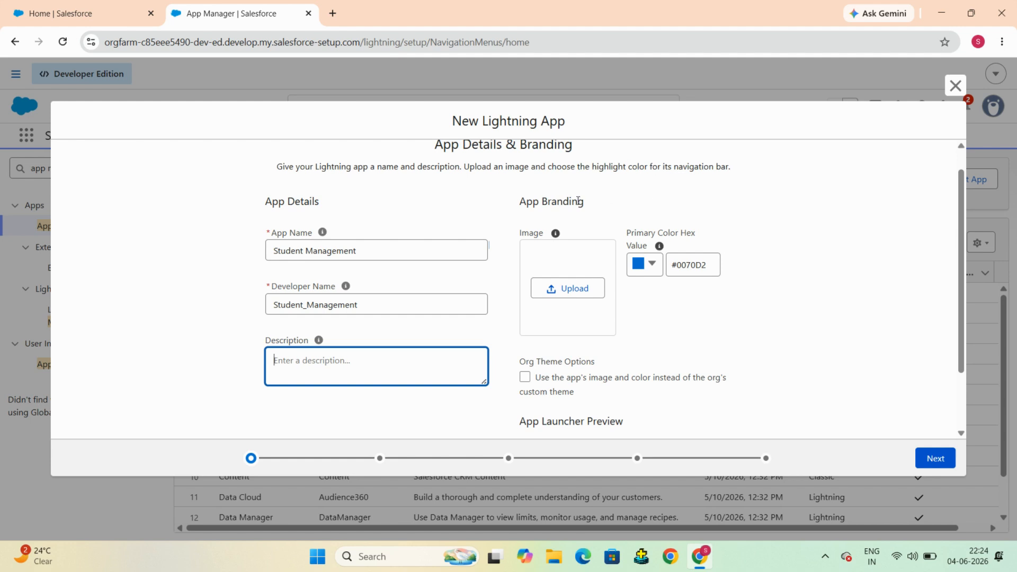
{"action": "scroll", "coordinate": [622, 199], "scroll_direction": "down", "scroll_amount": 1}
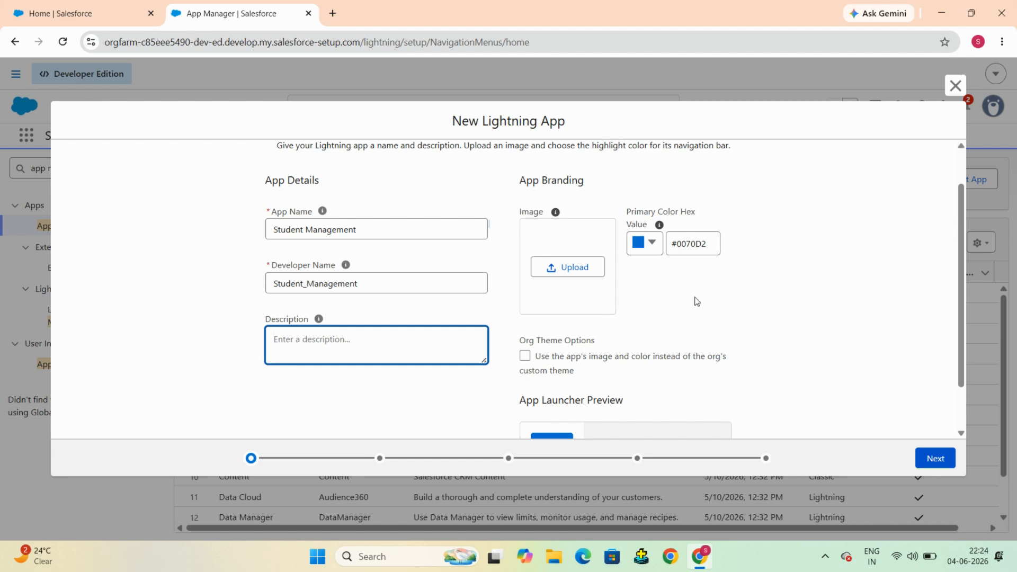
{"action": "scroll", "coordinate": [697, 302], "scroll_direction": "down", "scroll_amount": 2}
{"action": "scroll", "coordinate": [596, 169], "scroll_direction": "up", "scroll_amount": 2}
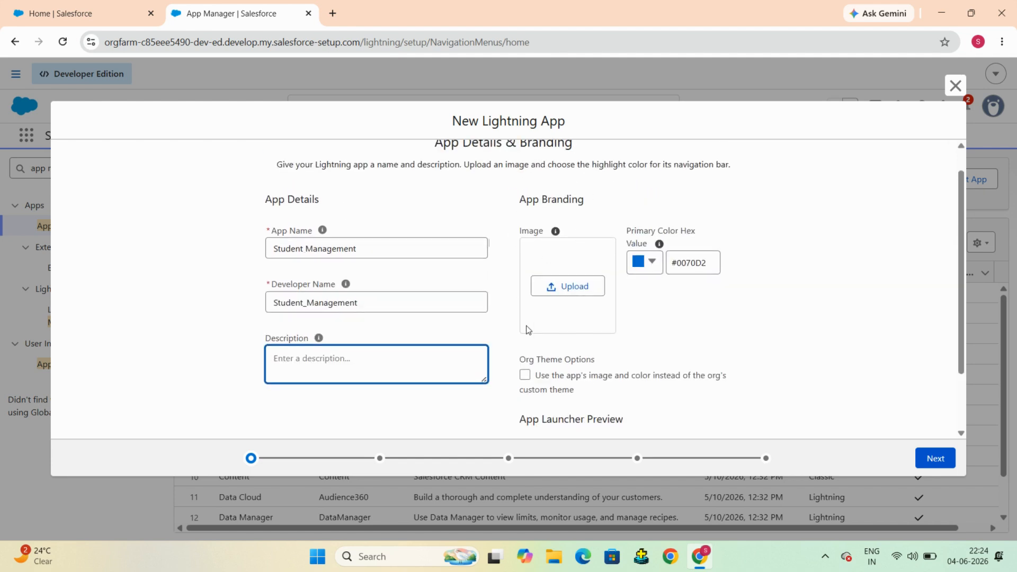
{"action": "scroll", "coordinate": [635, 200], "scroll_direction": "down", "scroll_amount": 2}
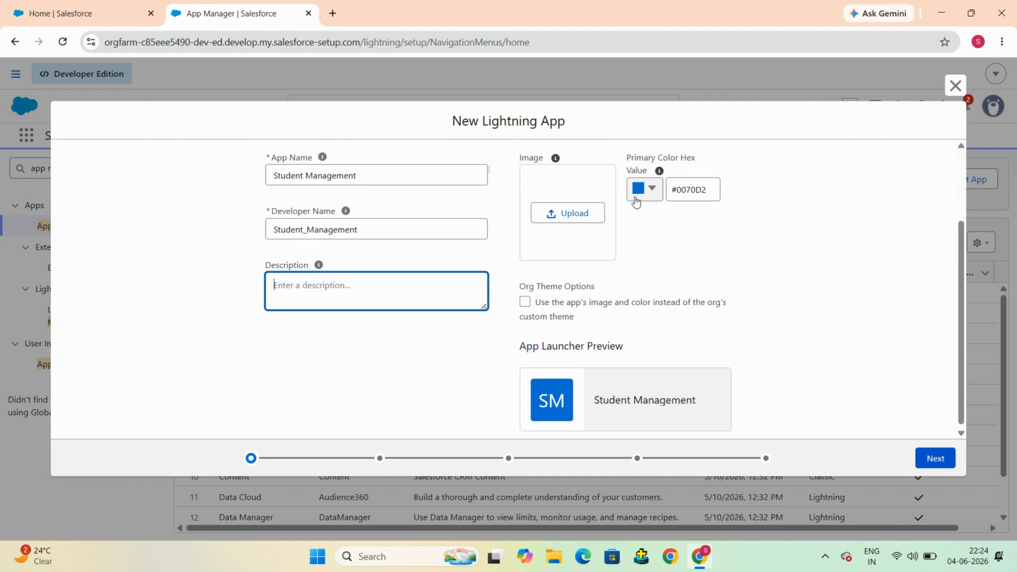
{"action": "scroll", "coordinate": [689, 265], "scroll_direction": "up", "scroll_amount": 1}
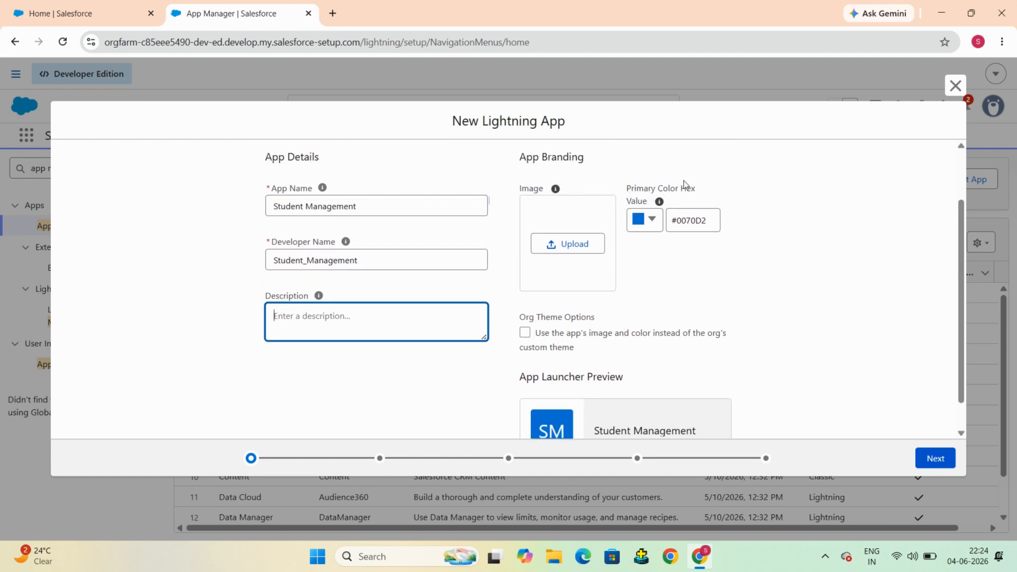
{"action": "left_click", "coordinate": [653, 220]}
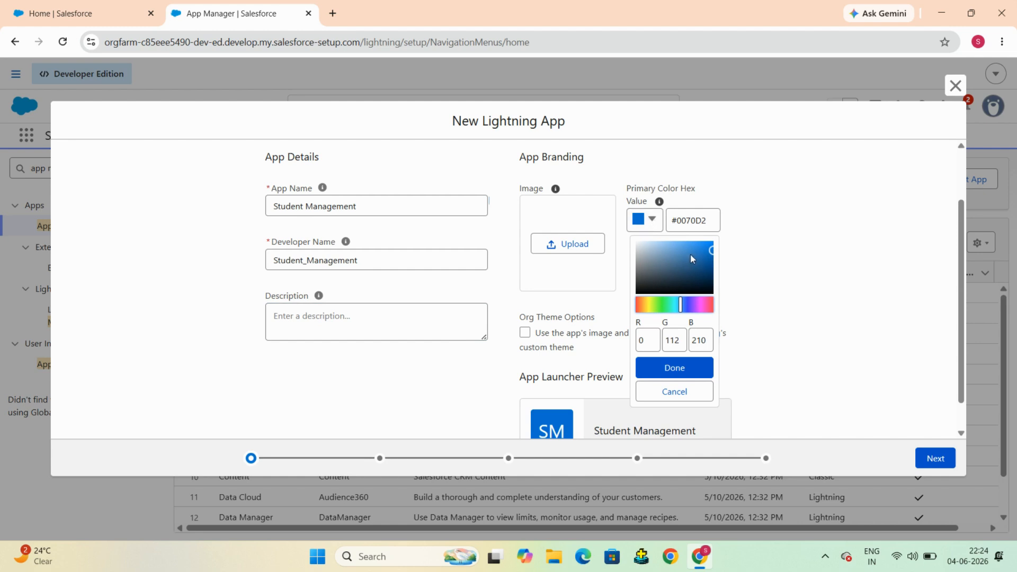
{"action": "left_click", "coordinate": [666, 310]}
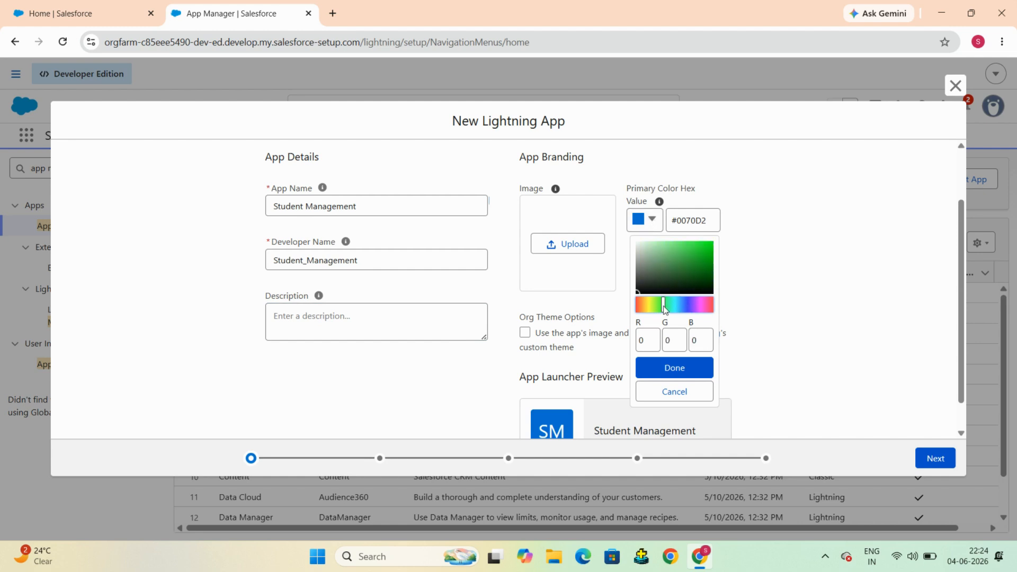
{"action": "left_click", "coordinate": [705, 246]}
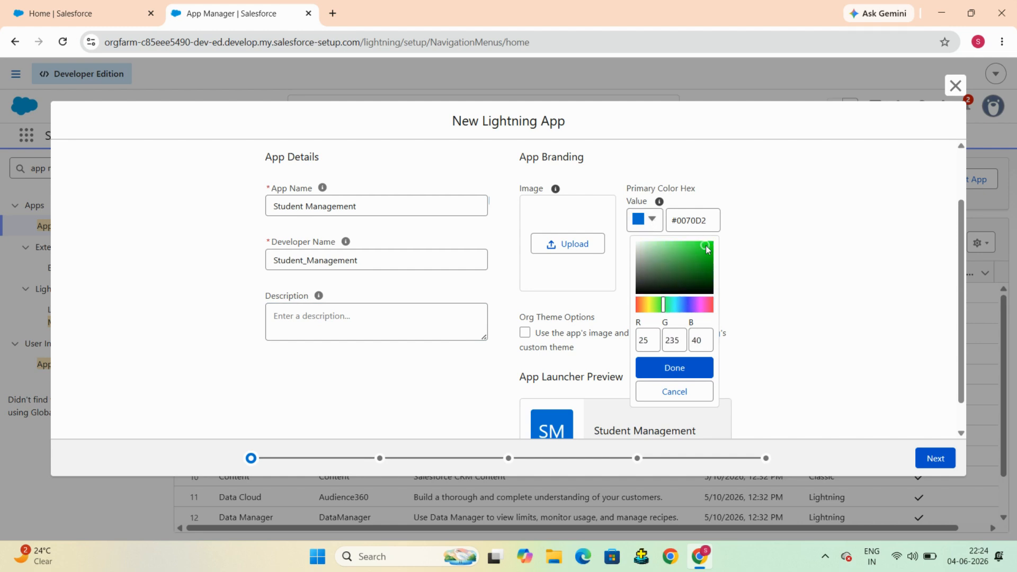
{"action": "left_click", "coordinate": [681, 369]}
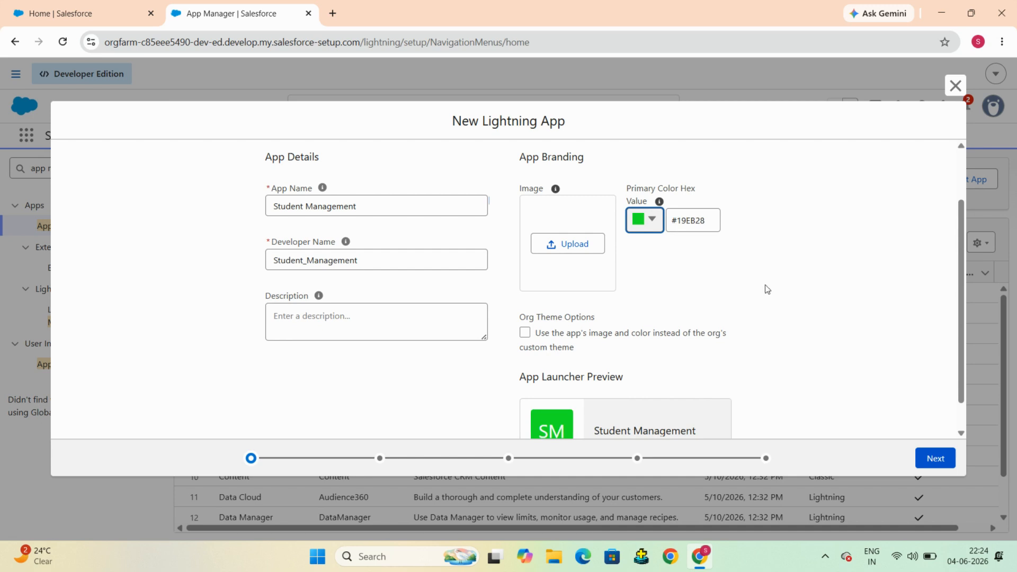
{"action": "scroll", "coordinate": [767, 289], "scroll_direction": "down", "scroll_amount": 1}
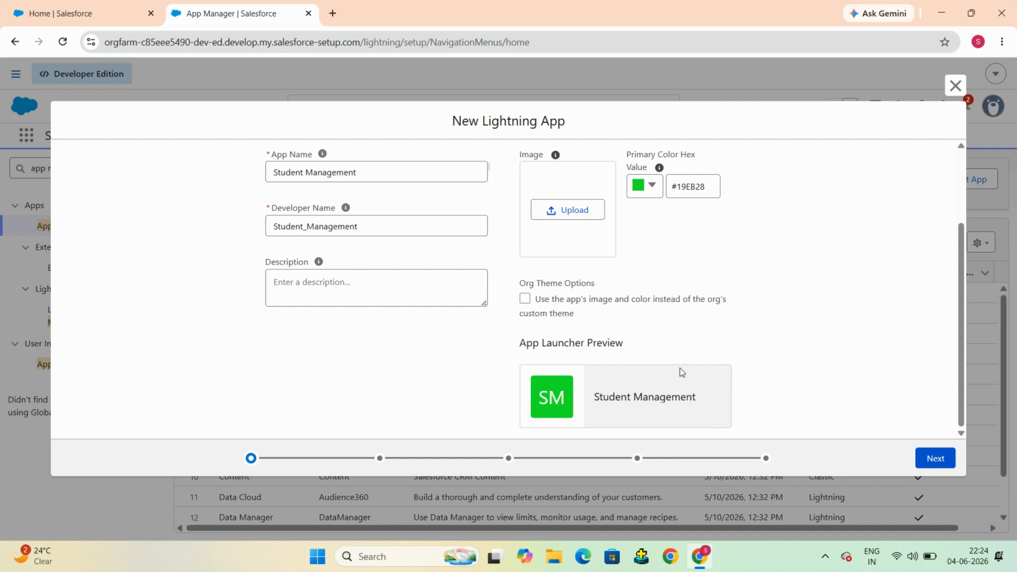
{"action": "scroll", "coordinate": [774, 336], "scroll_direction": "up", "scroll_amount": 3}
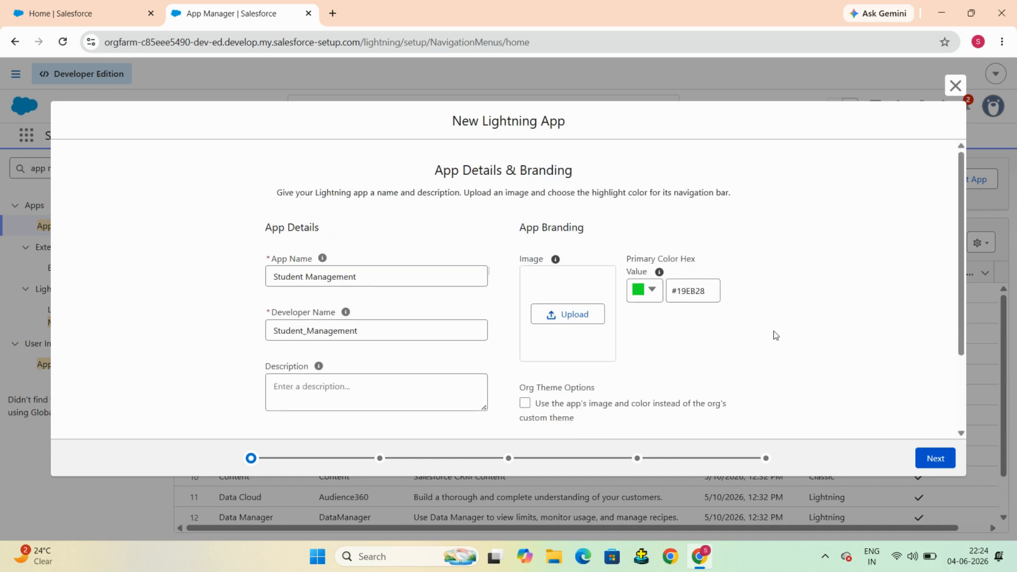
{"action": "scroll", "coordinate": [818, 272], "scroll_direction": "down", "scroll_amount": 3}
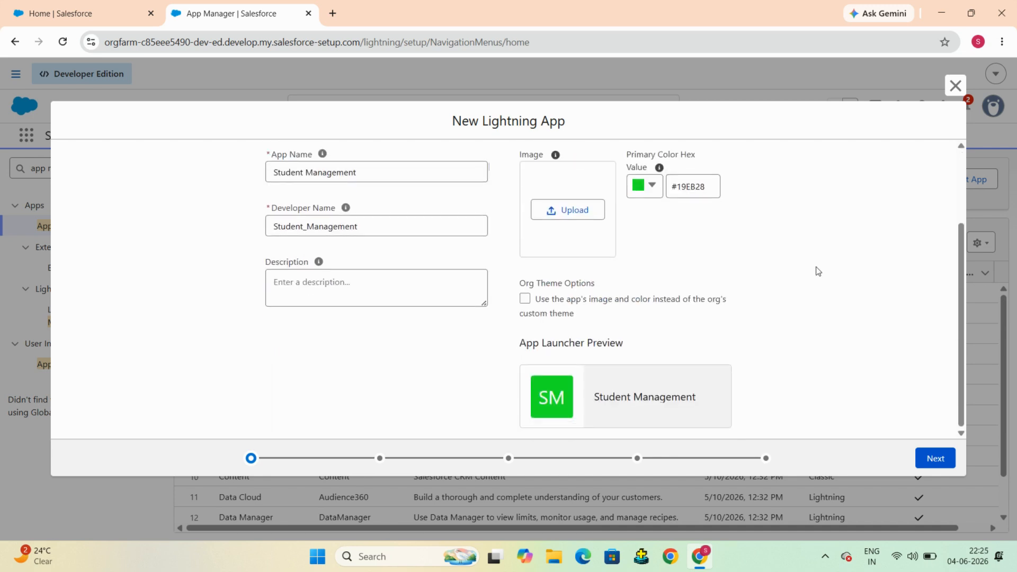
Step: Advance to App Options, keeping standard navigation, desktop and phone, and full Setup
{"action": "left_click", "coordinate": [933, 459]}
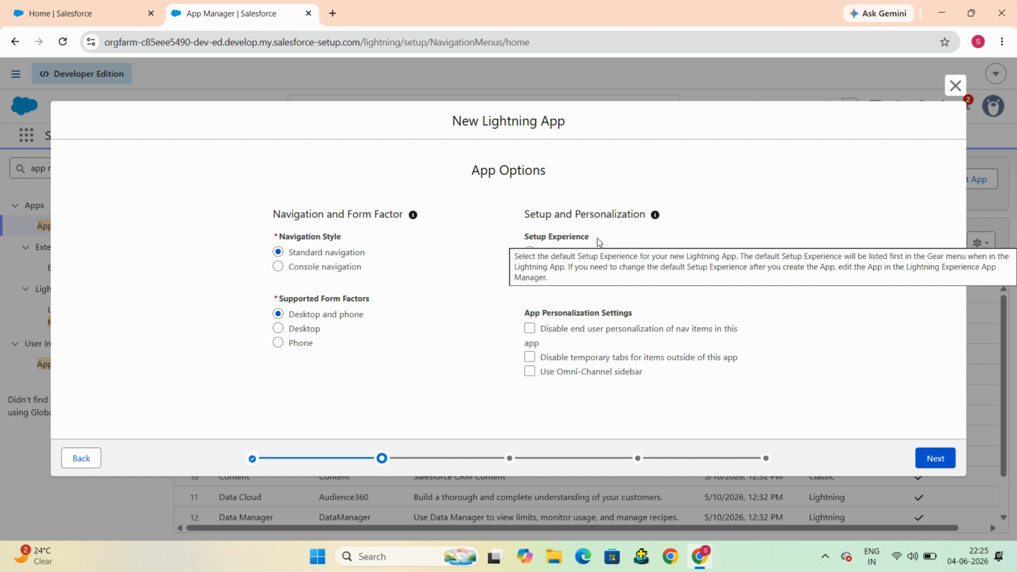
Step: Advance to Utility Items and open the list of available utility components
{"action": "left_click", "coordinate": [934, 460]}
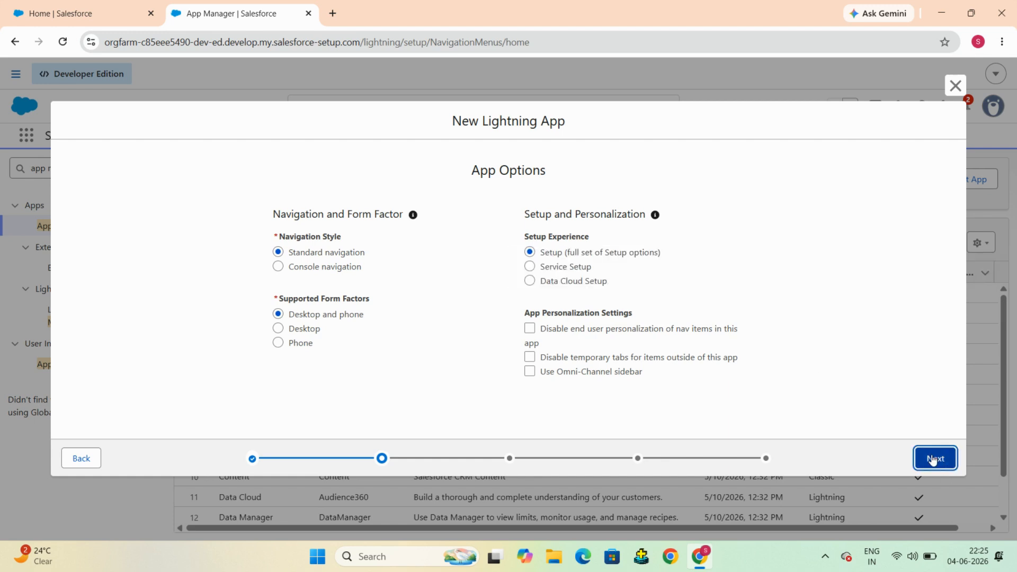
{"action": "scroll", "coordinate": [853, 296], "scroll_direction": "down", "scroll_amount": 1}
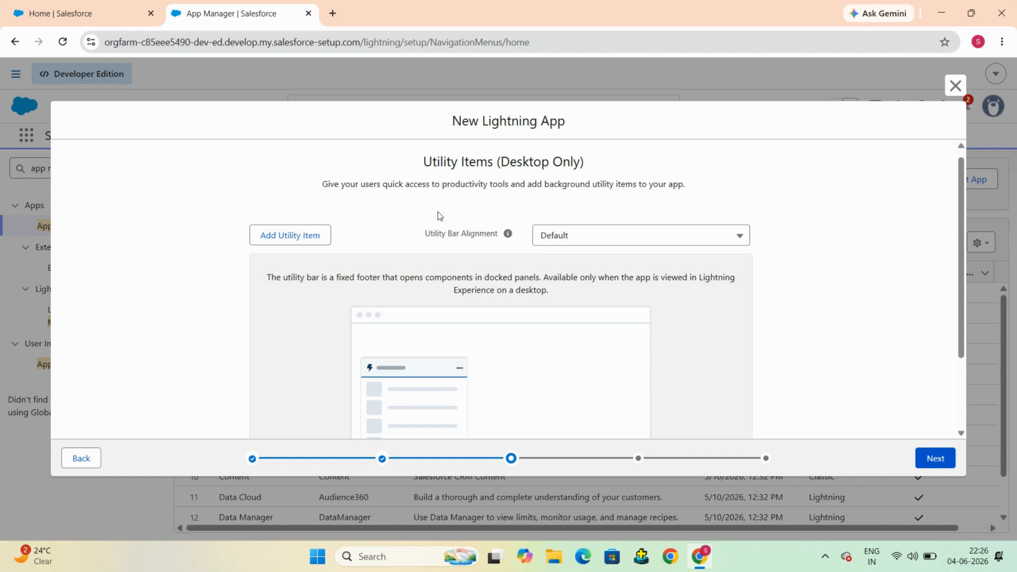
{"action": "scroll", "coordinate": [440, 215], "scroll_direction": "down", "scroll_amount": 1}
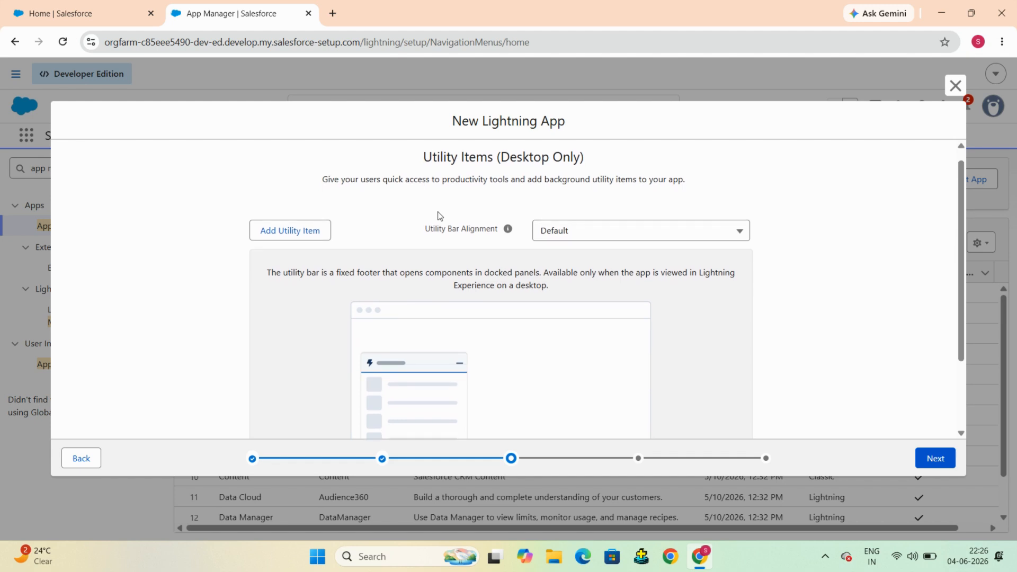
{"action": "left_click", "coordinate": [284, 232]}
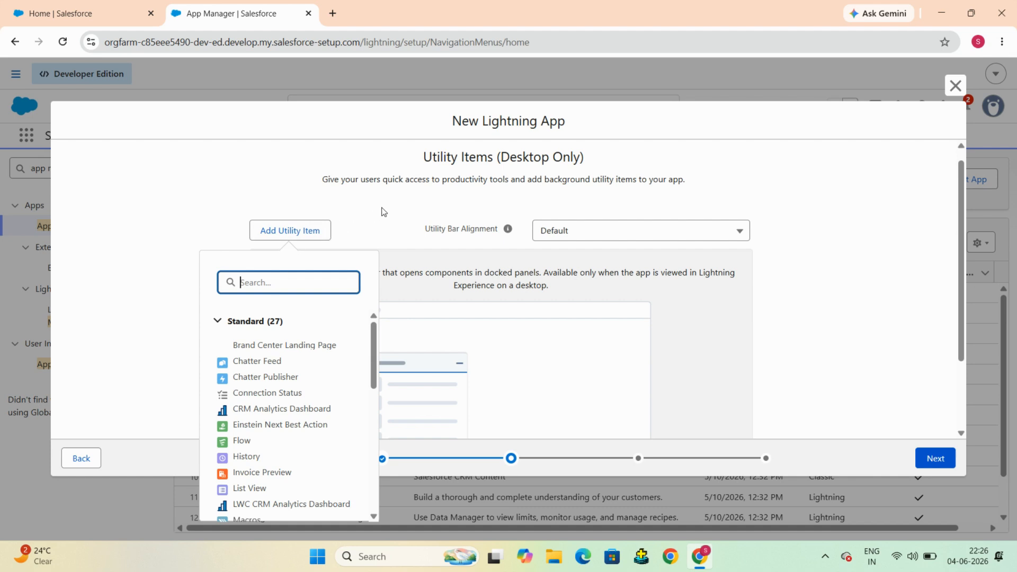
{"action": "scroll", "coordinate": [337, 323], "scroll_direction": "down", "scroll_amount": 1}
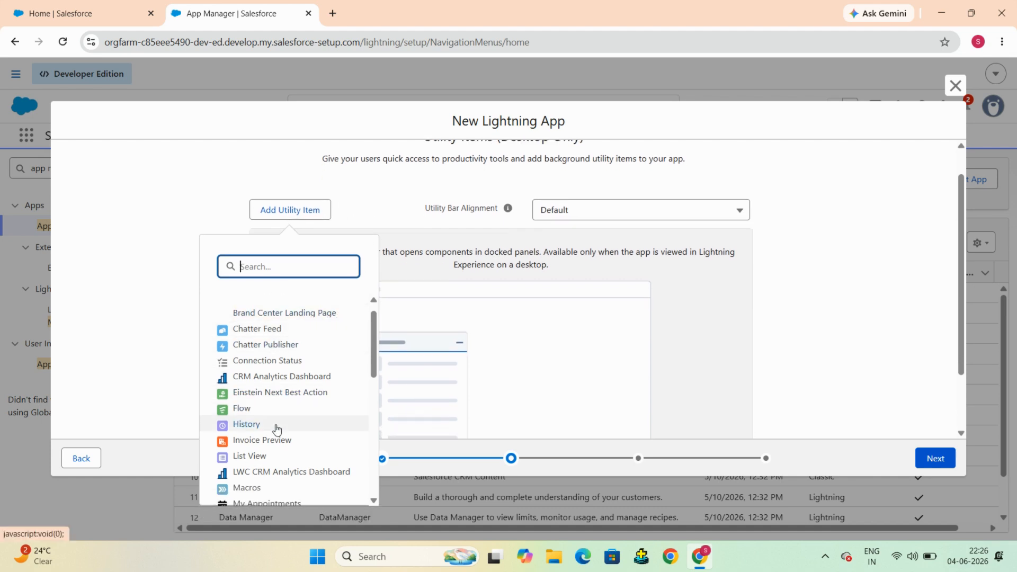
{"action": "scroll", "coordinate": [276, 428], "scroll_direction": "down", "scroll_amount": 10}
{"action": "scroll", "coordinate": [299, 302], "scroll_direction": "up", "scroll_amount": 10}
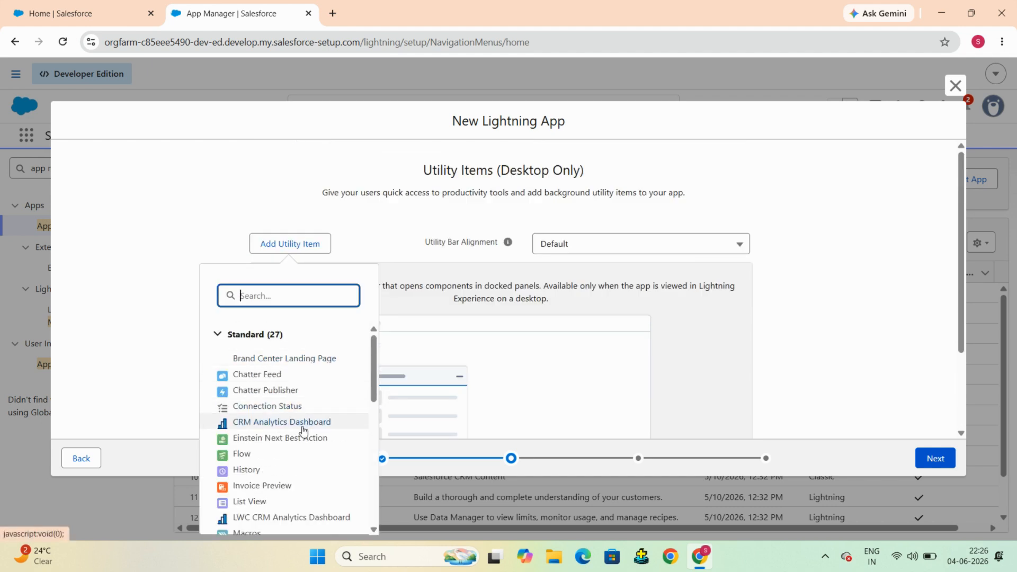
{"action": "scroll", "coordinate": [304, 431], "scroll_direction": "down", "scroll_amount": 5}
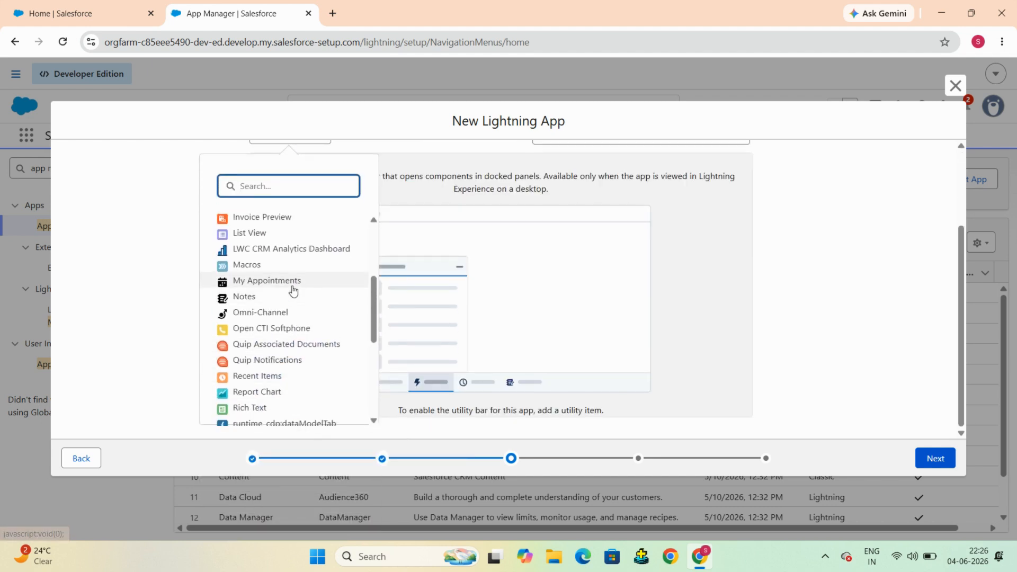
{"action": "scroll", "coordinate": [293, 291], "scroll_direction": "down", "scroll_amount": 1}
{"action": "scroll", "coordinate": [291, 289], "scroll_direction": "up", "scroll_amount": 10}
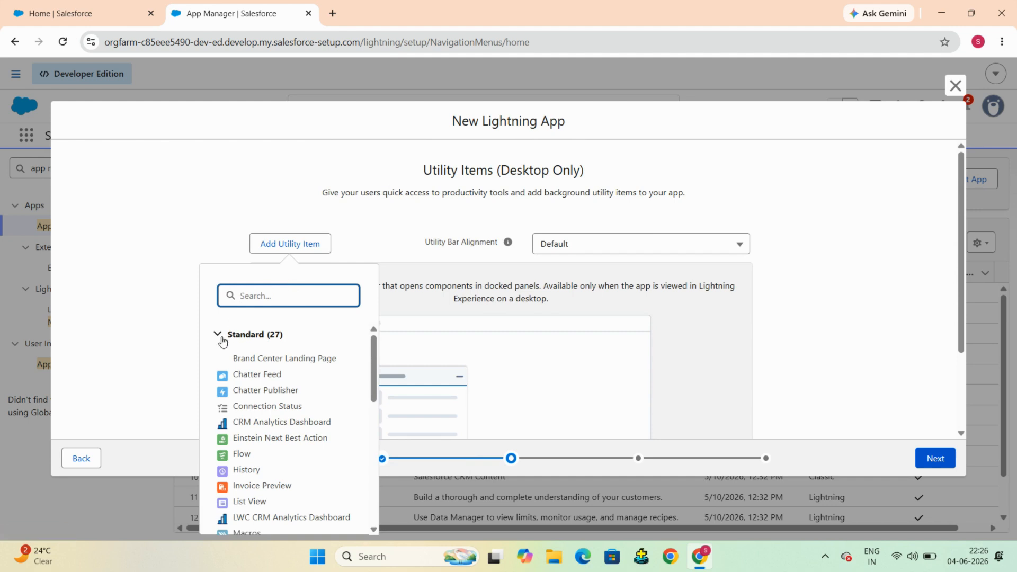
Step: Add Chatter Feed as a utility item and review its 340×480, Bookmarked settings
{"action": "left_click", "coordinate": [243, 376]}
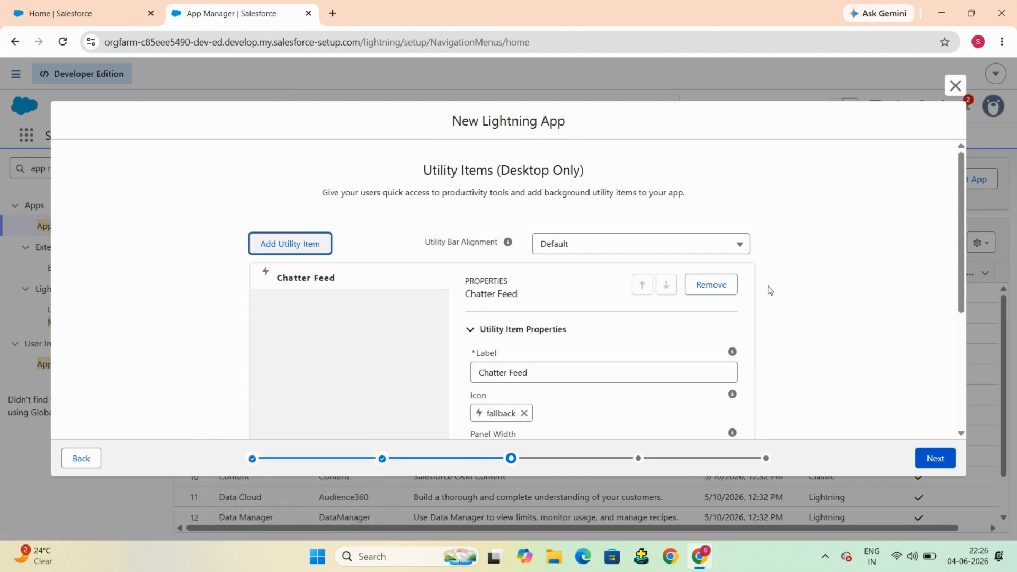
{"action": "scroll", "coordinate": [769, 289], "scroll_direction": "down", "scroll_amount": 4}
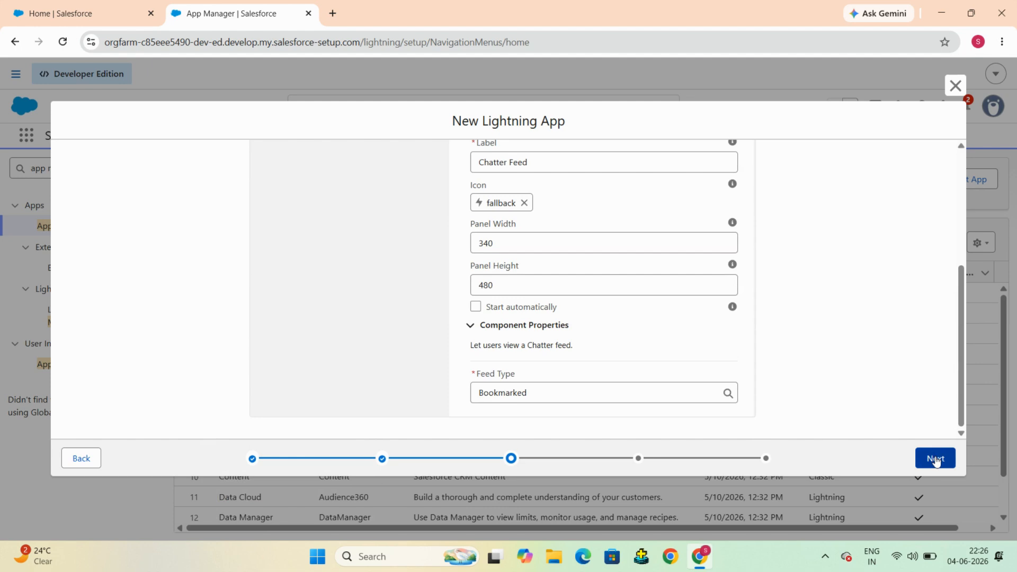
{"action": "scroll", "coordinate": [769, 276], "scroll_direction": "up", "scroll_amount": 4}
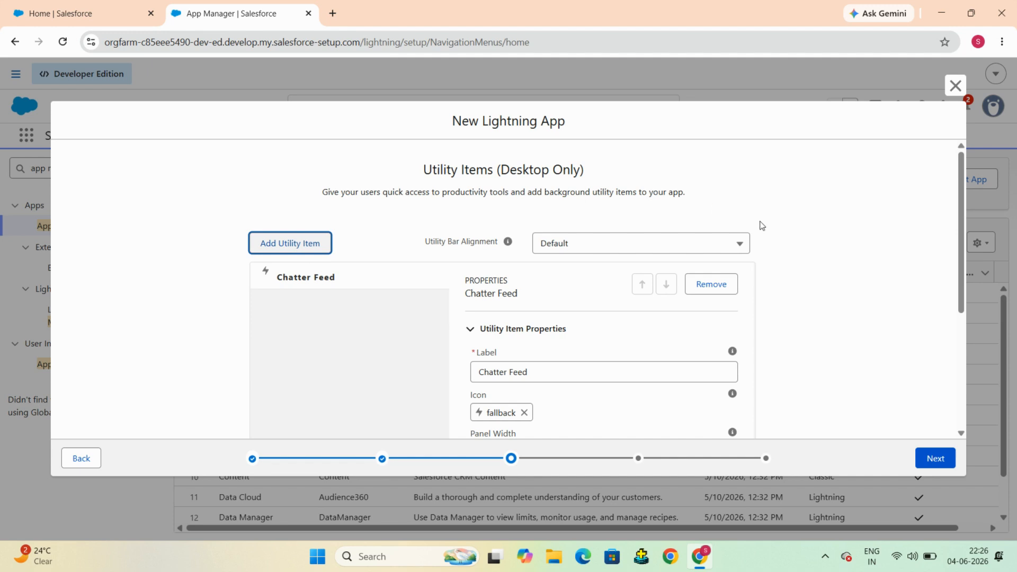
{"action": "scroll", "coordinate": [762, 226], "scroll_direction": "down", "scroll_amount": 1}
{"action": "scroll", "coordinate": [762, 227], "scroll_direction": "up", "scroll_amount": 1}
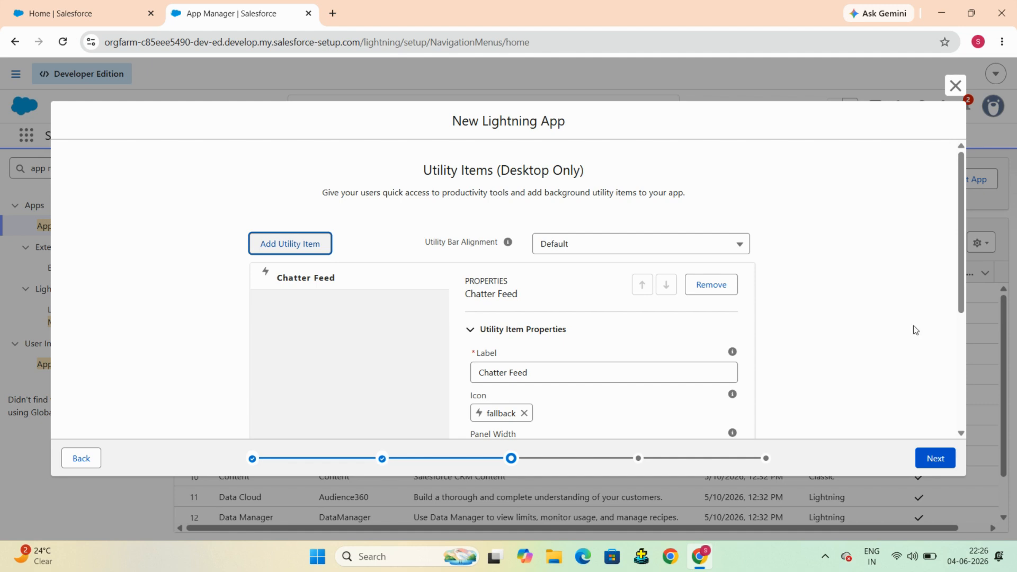
{"action": "left_click", "coordinate": [936, 462]}
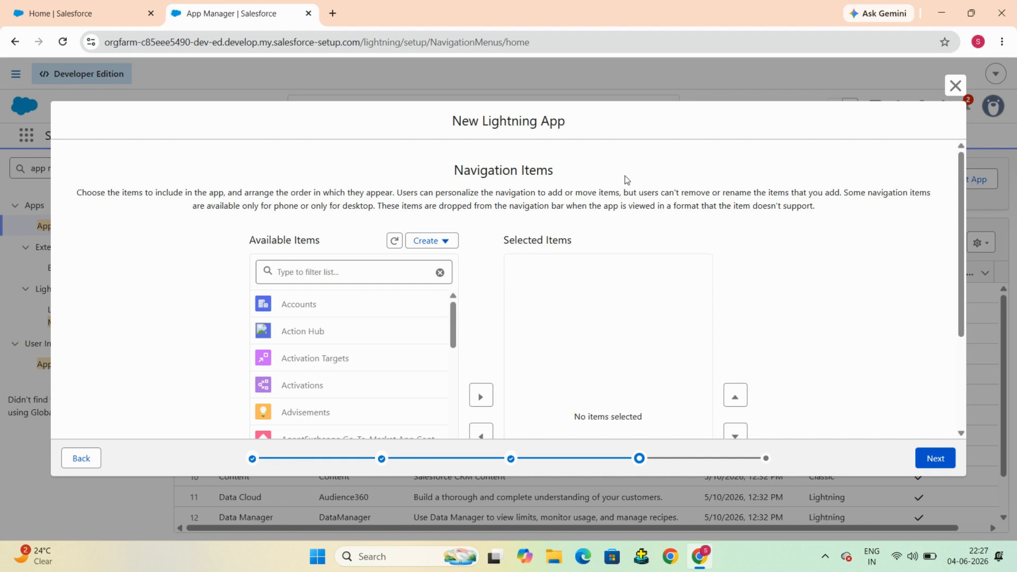
{"action": "scroll", "coordinate": [626, 180], "scroll_direction": "down", "scroll_amount": 1}
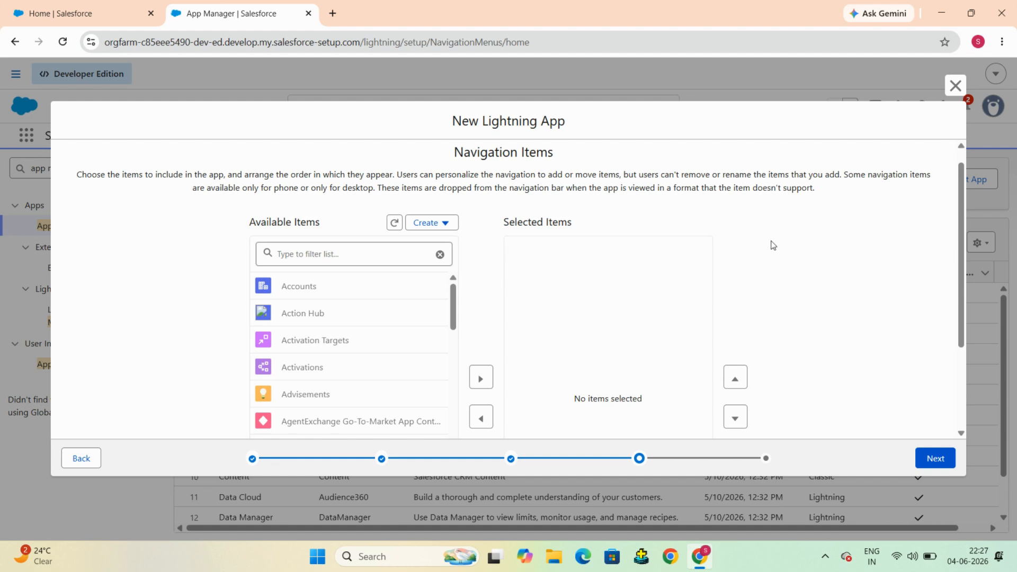
{"action": "scroll", "coordinate": [282, 204], "scroll_direction": "down", "scroll_amount": 3}
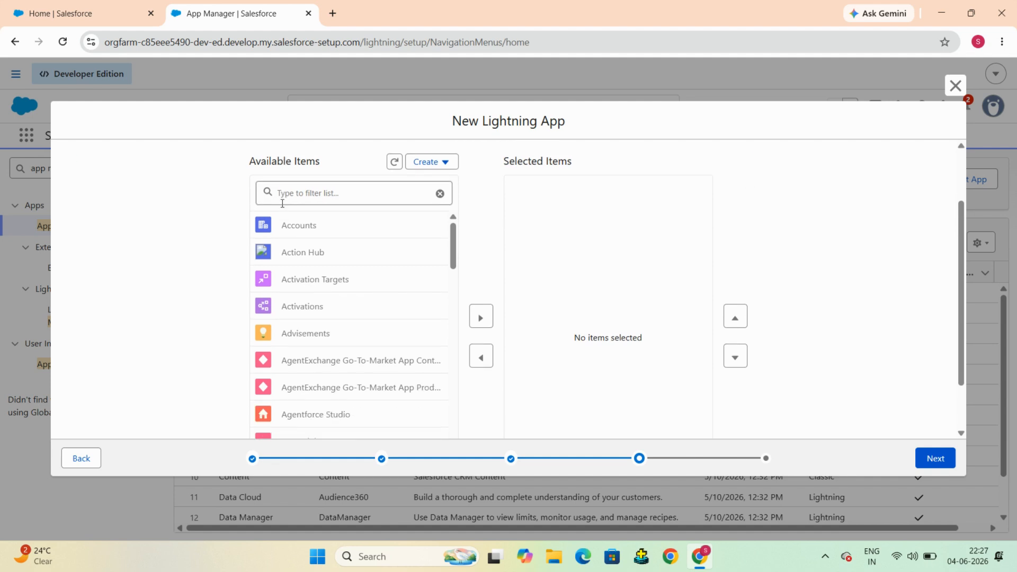
{"action": "scroll", "coordinate": [283, 203], "scroll_direction": "up", "scroll_amount": 2}
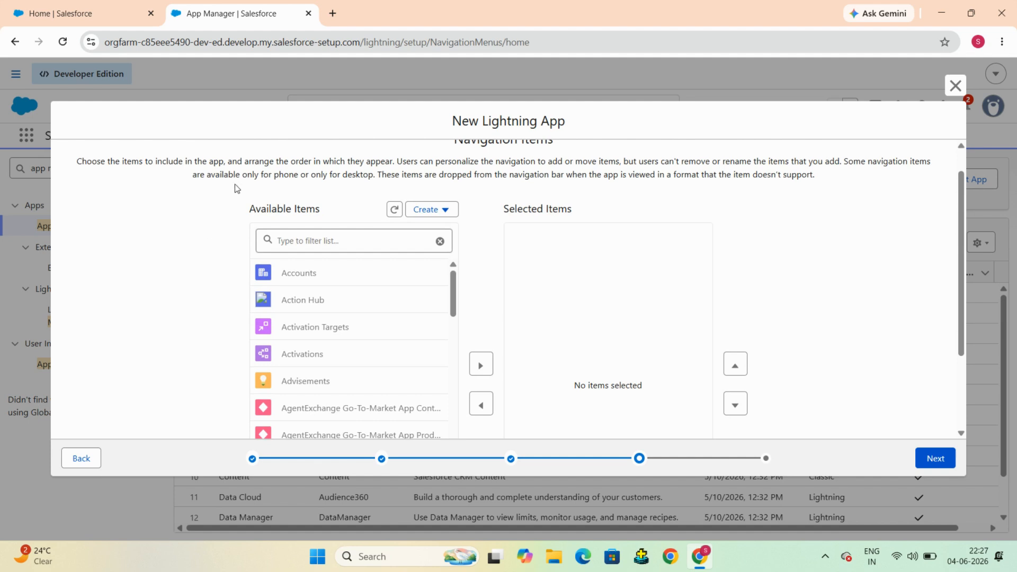
Step: Switch to the Home | Salesforce browser tab showing Seller Home
{"action": "left_click", "coordinate": [47, 2]}
{"action": "left_click", "coordinate": [85, 22]}
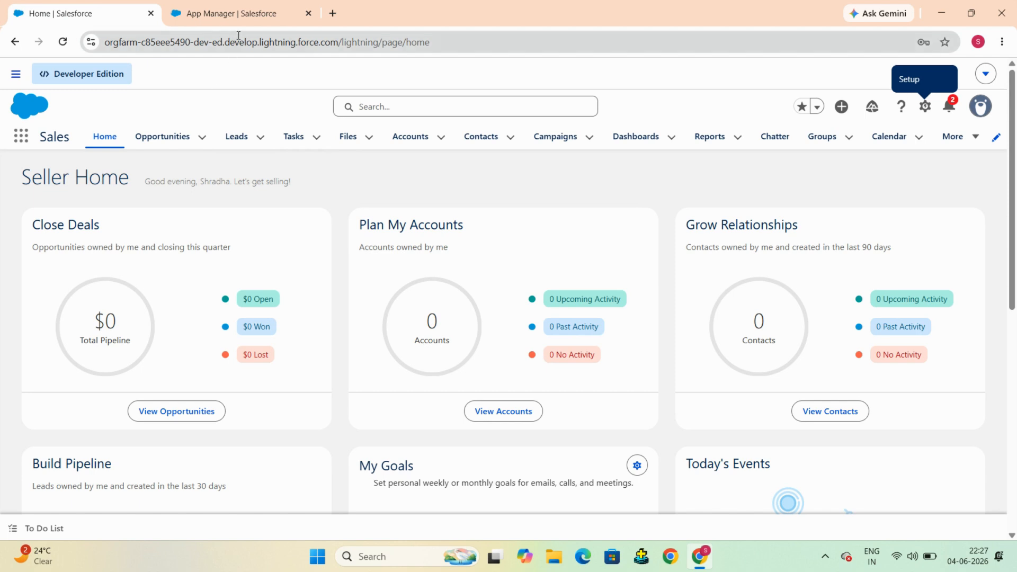
Step: Back in the wizard, add Students and Courses to the selected navigation items
{"action": "left_click", "coordinate": [234, 3]}
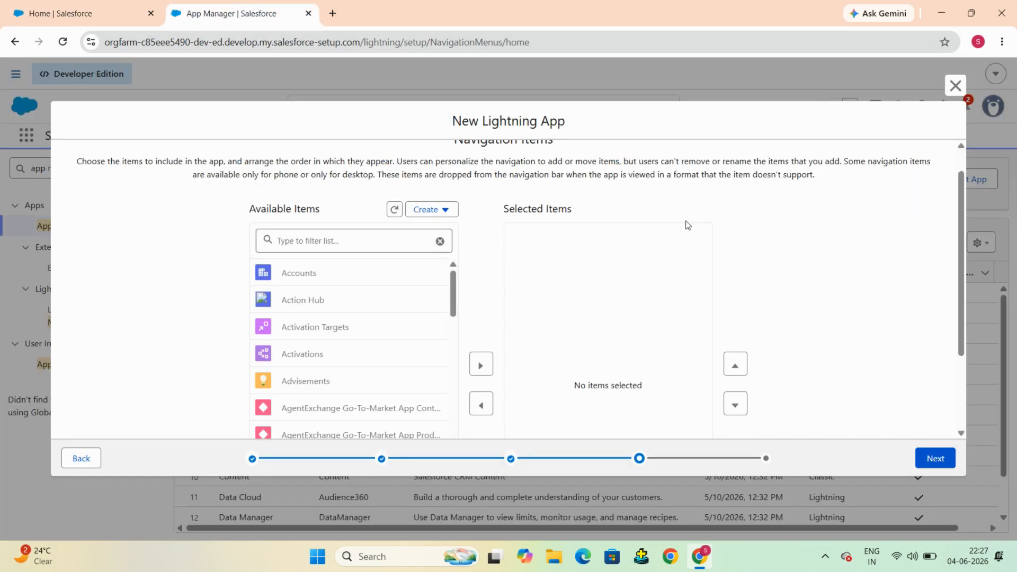
{"action": "scroll", "coordinate": [687, 225], "scroll_direction": "up", "scroll_amount": 1}
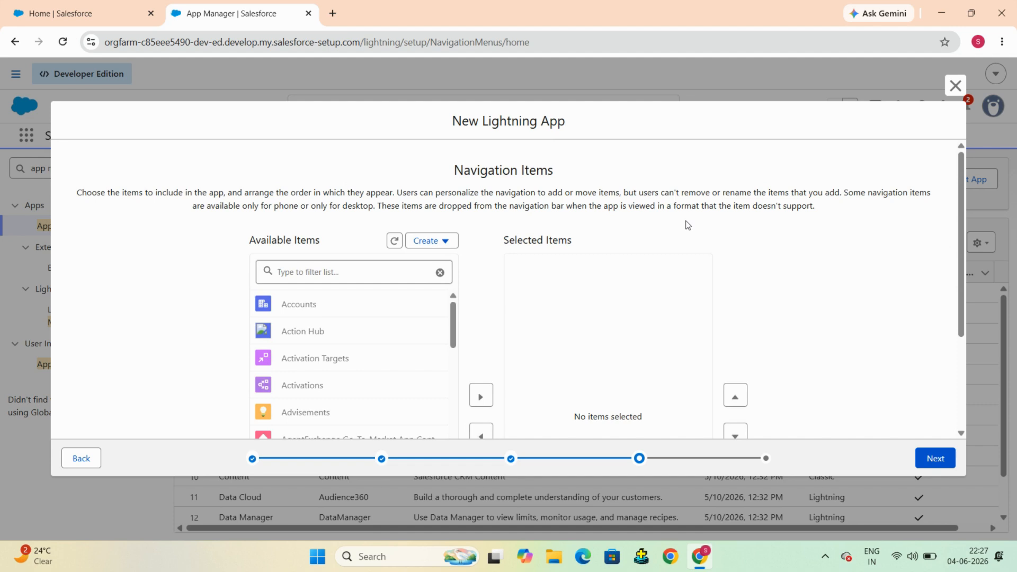
{"action": "scroll", "coordinate": [688, 225], "scroll_direction": "down", "scroll_amount": 1}
{"action": "left_click", "coordinate": [338, 242]}
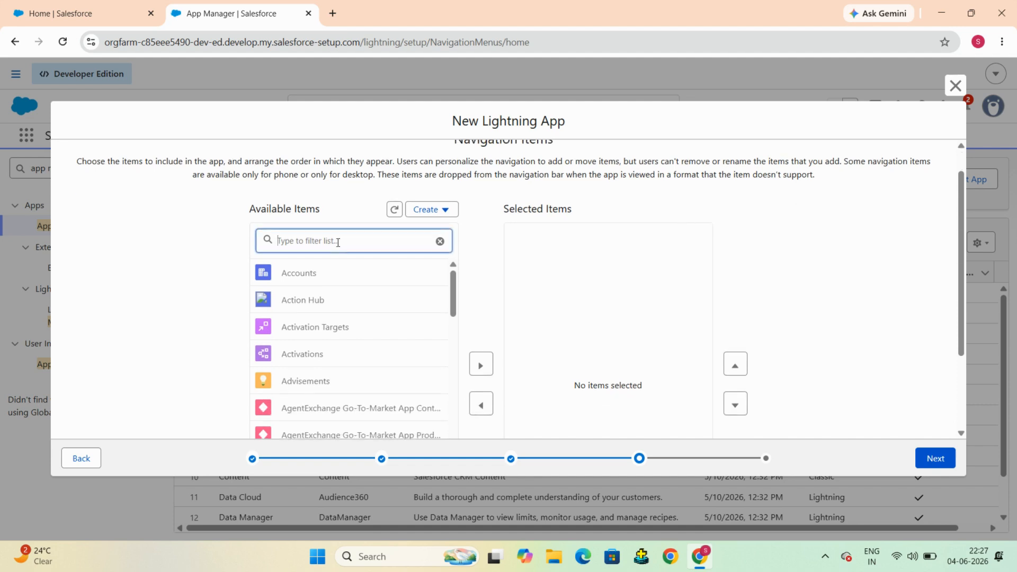
{"action": "type", "text": "stud"}
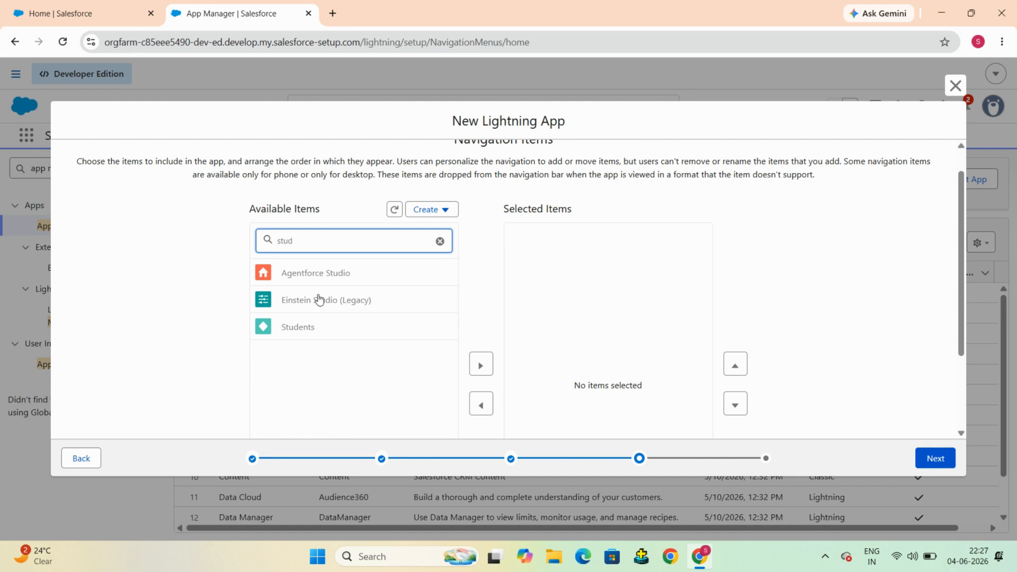
{"action": "left_click", "coordinate": [312, 329]}
{"action": "scroll", "coordinate": [313, 329], "scroll_direction": "down", "scroll_amount": 2}
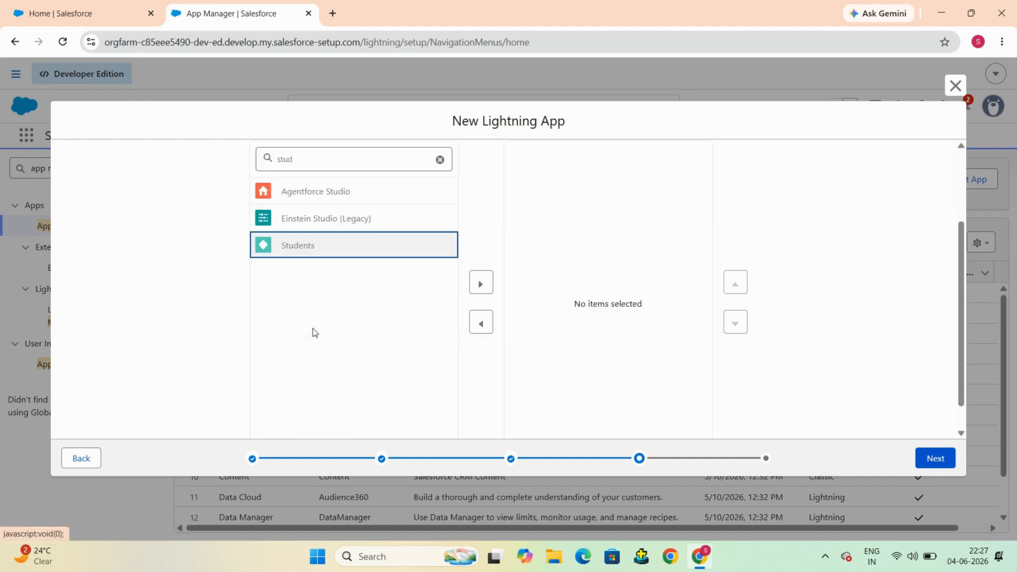
{"action": "left_click", "coordinate": [481, 284]}
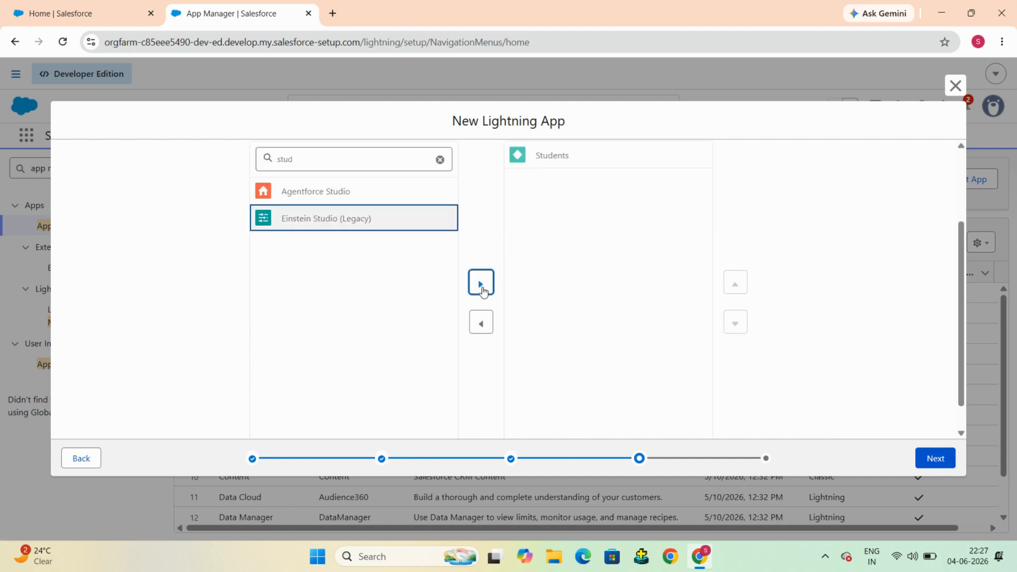
{"action": "left_click", "coordinate": [440, 161]}
{"action": "type", "text": "cour"}
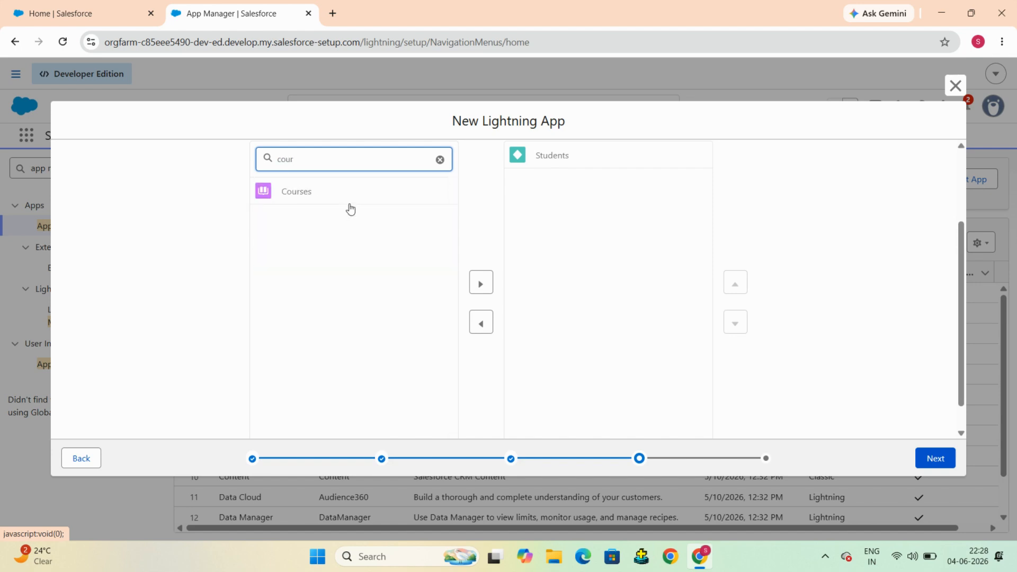
{"action": "left_click", "coordinate": [311, 197]}
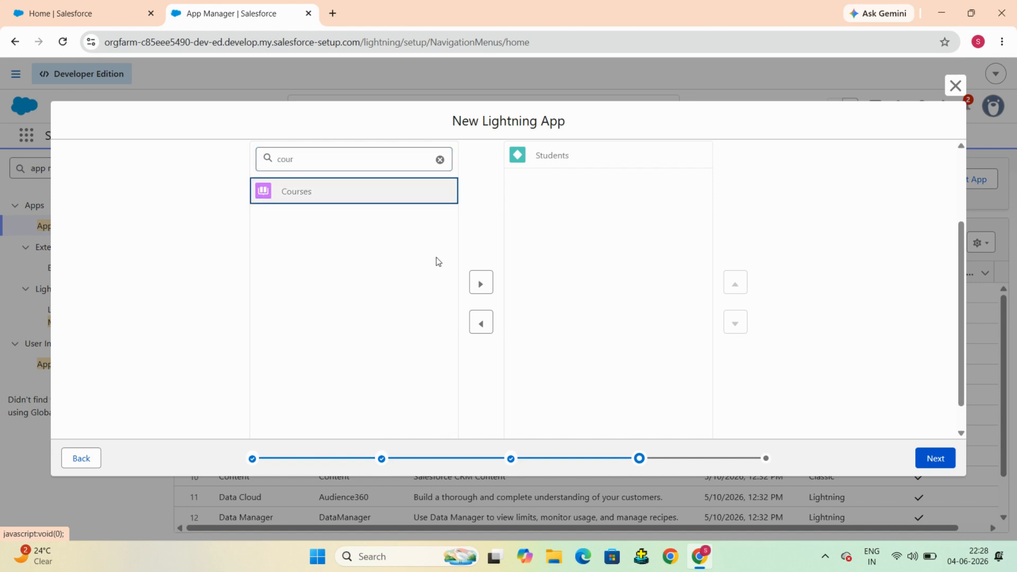
{"action": "left_click", "coordinate": [481, 284]}
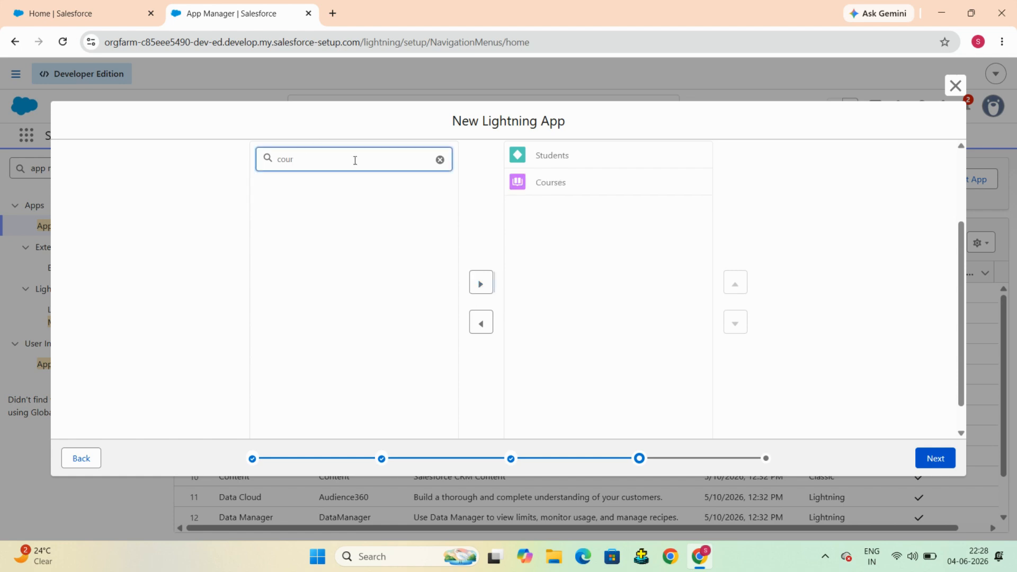
Step: Add Reports and Dashboards to the selected navigation items
{"action": "key", "text": "BackSpace"}
{"action": "key", "text": "BackSpace"}
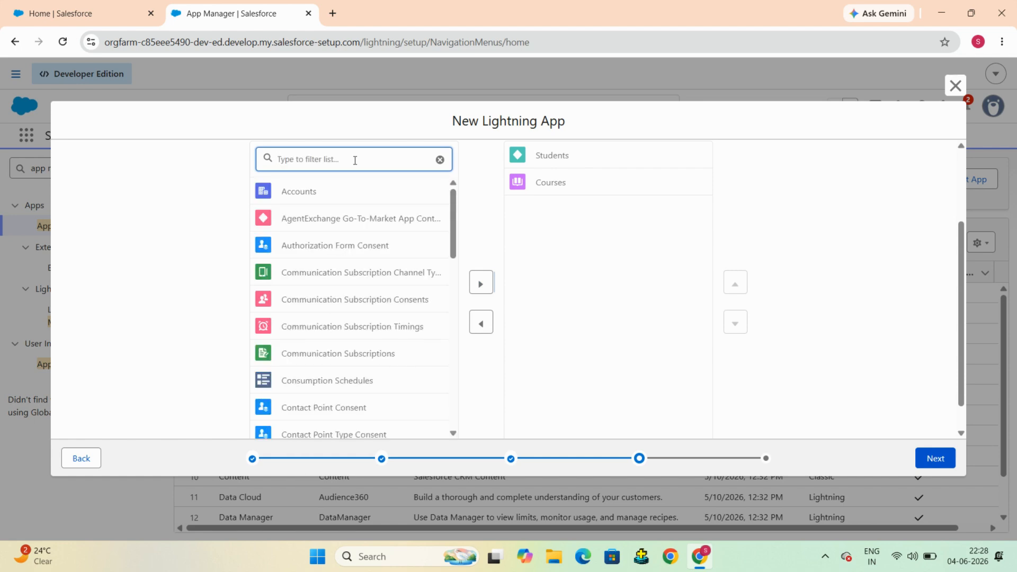
{"action": "type", "text": "repo"}
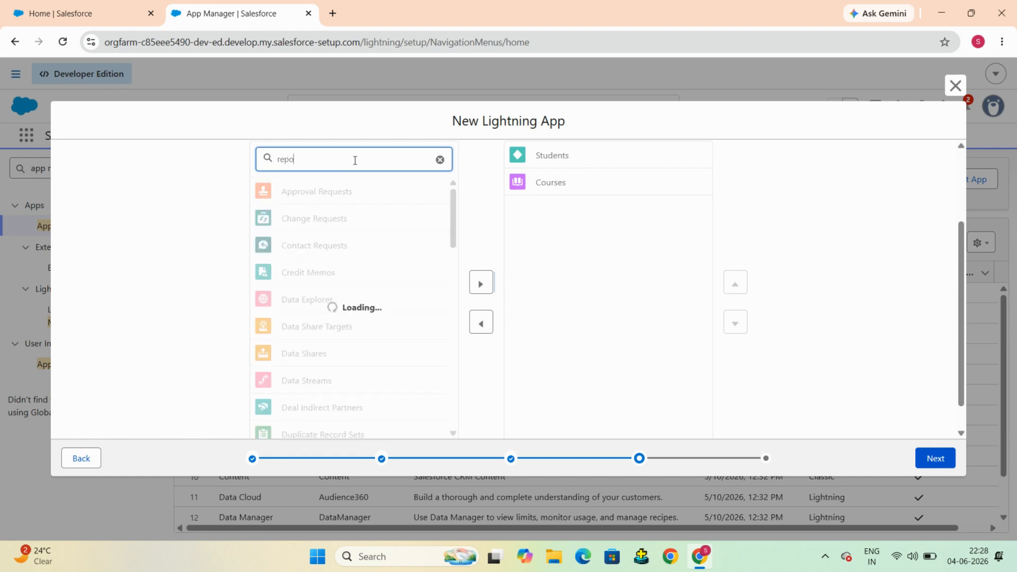
{"action": "left_click", "coordinate": [323, 185]}
{"action": "left_click", "coordinate": [323, 184]}
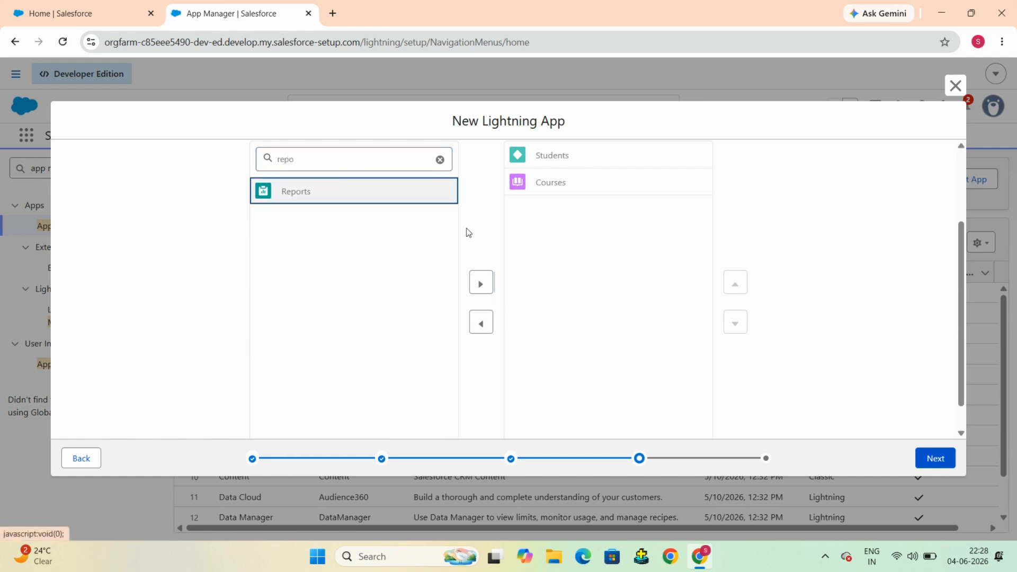
{"action": "left_click", "coordinate": [481, 285]}
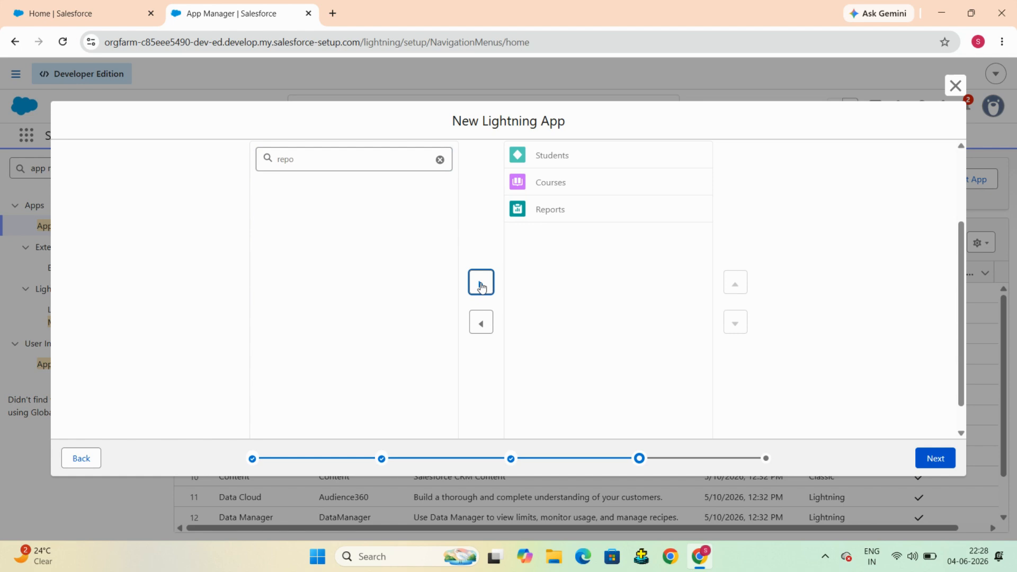
{"action": "left_click", "coordinate": [330, 160]}
{"action": "key", "text": "BackSpace"}
{"action": "key", "text": "BackSpace"}
{"action": "key", "text": "BackSpace"}
{"action": "type", "text": "das"}
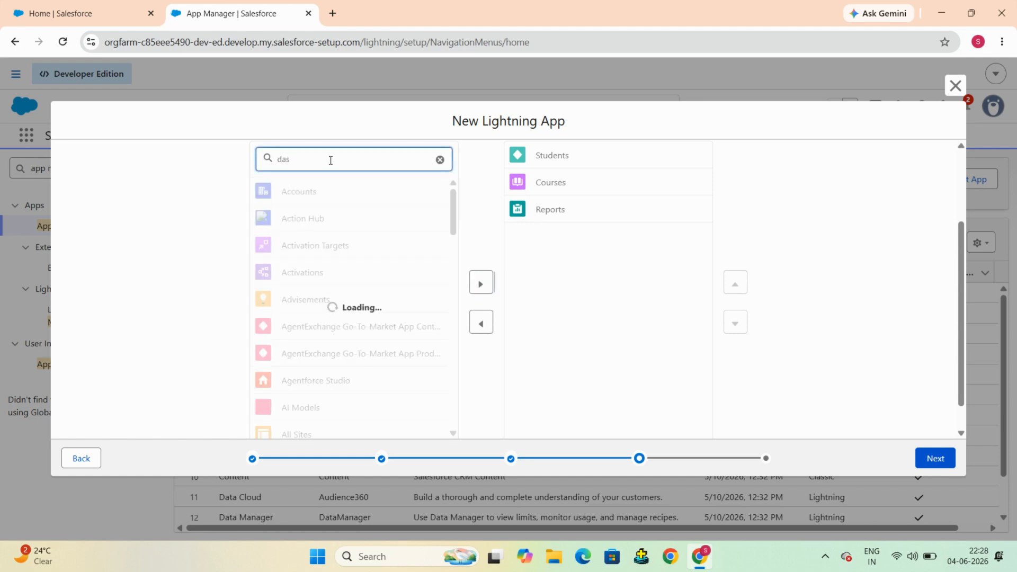
{"action": "left_click", "coordinate": [329, 194]}
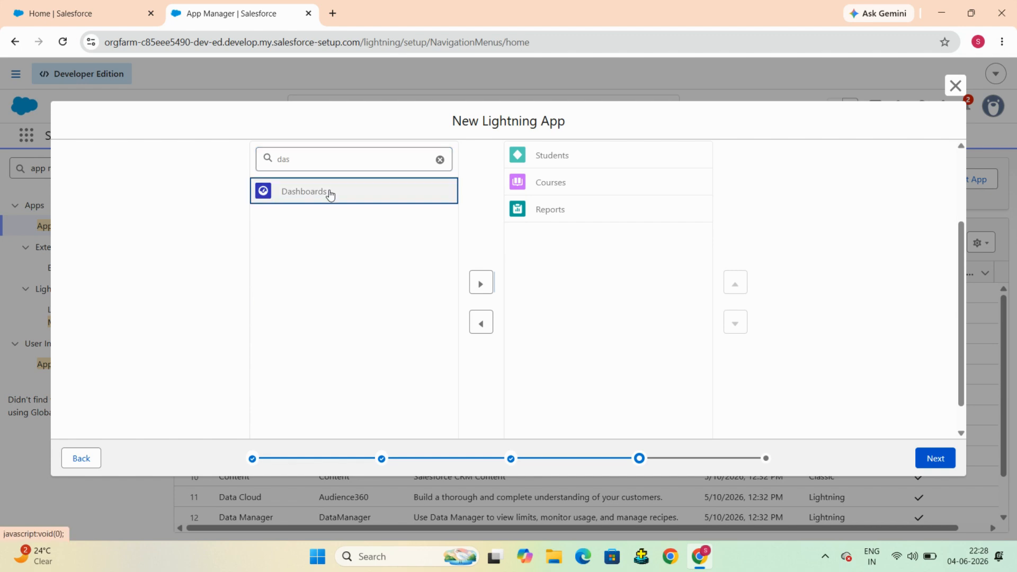
{"action": "left_click", "coordinate": [480, 282]}
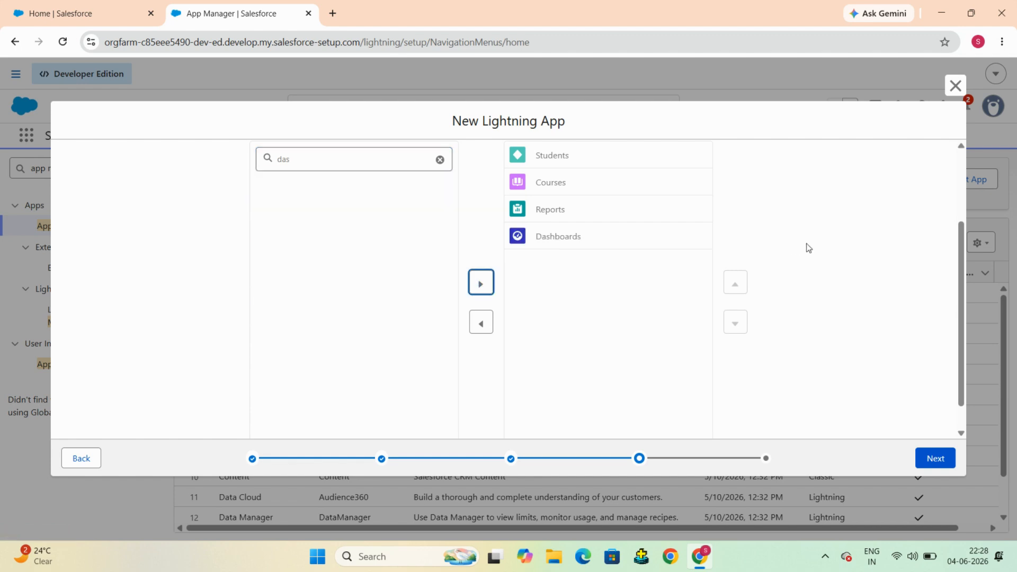
{"action": "scroll", "coordinate": [809, 248], "scroll_direction": "up", "scroll_amount": 2}
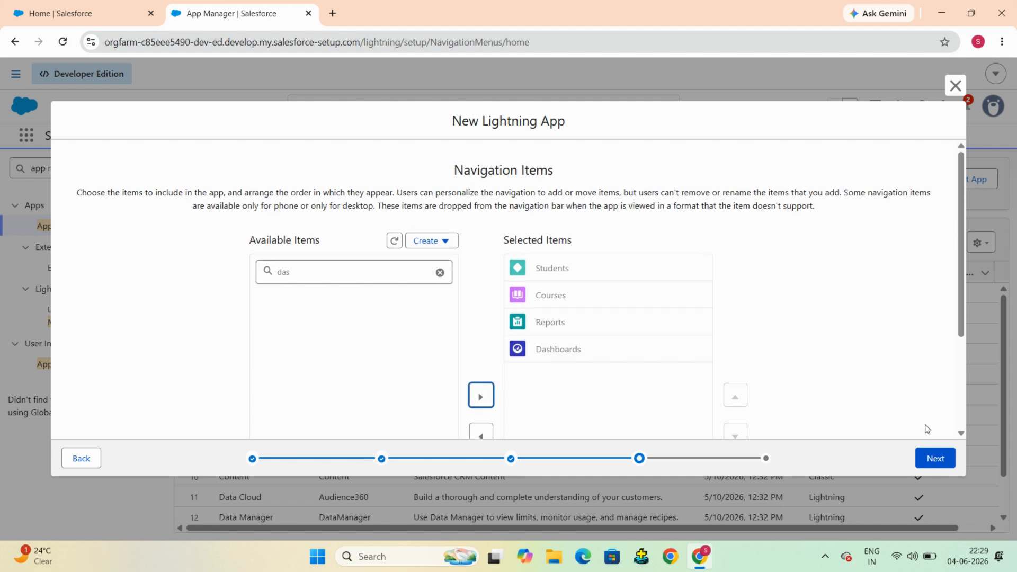
Step: Move to User Profiles and assign the System Administrator profile
{"action": "left_click", "coordinate": [937, 459]}
{"action": "scroll", "coordinate": [682, 286], "scroll_direction": "down", "scroll_amount": 1}
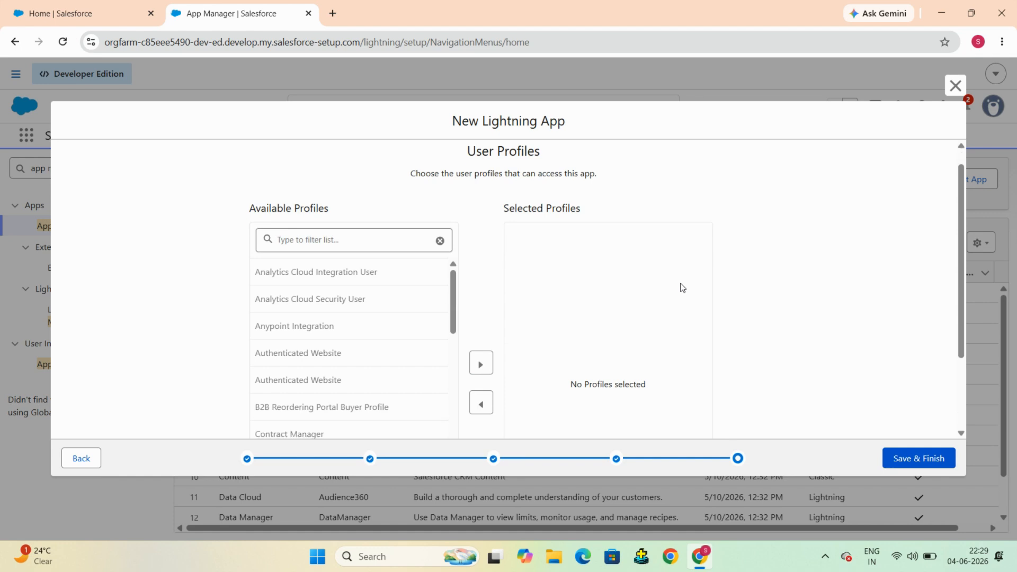
{"action": "scroll", "coordinate": [681, 286], "scroll_direction": "up", "scroll_amount": 1}
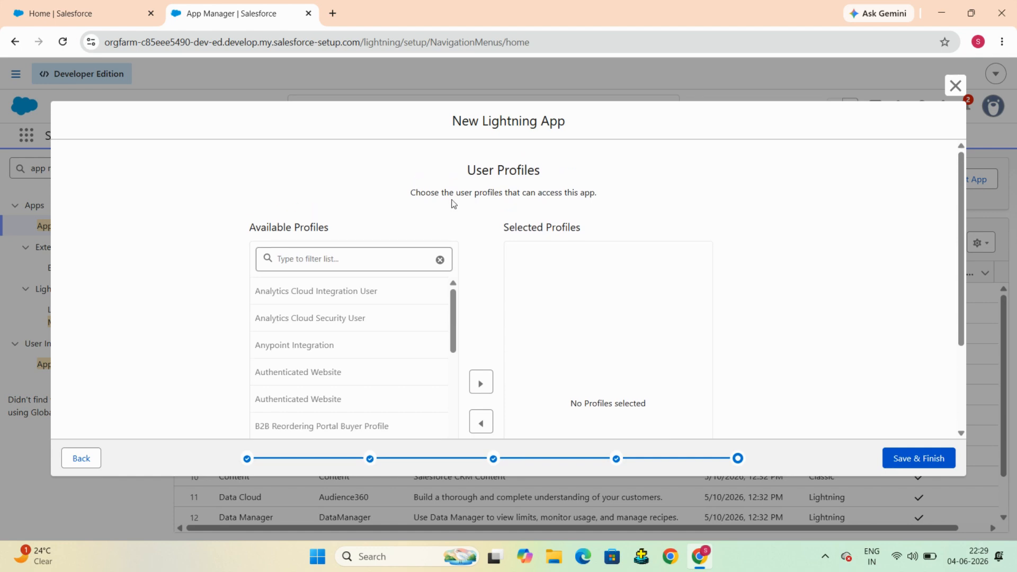
{"action": "scroll", "coordinate": [453, 204], "scroll_direction": "down", "scroll_amount": 1}
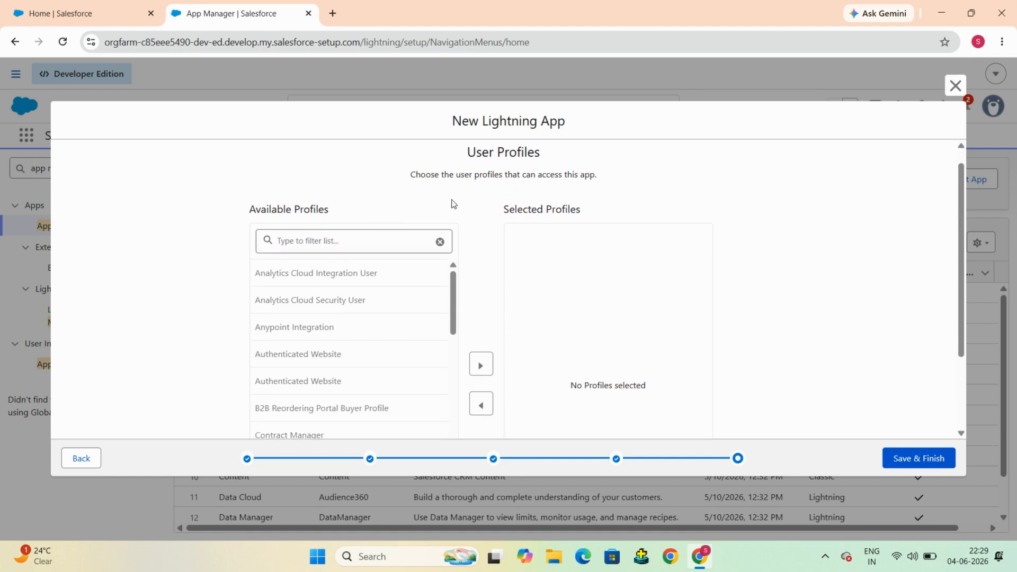
{"action": "scroll", "coordinate": [453, 204], "scroll_direction": "up", "scroll_amount": 1}
{"action": "scroll", "coordinate": [445, 187], "scroll_direction": "down", "scroll_amount": 3}
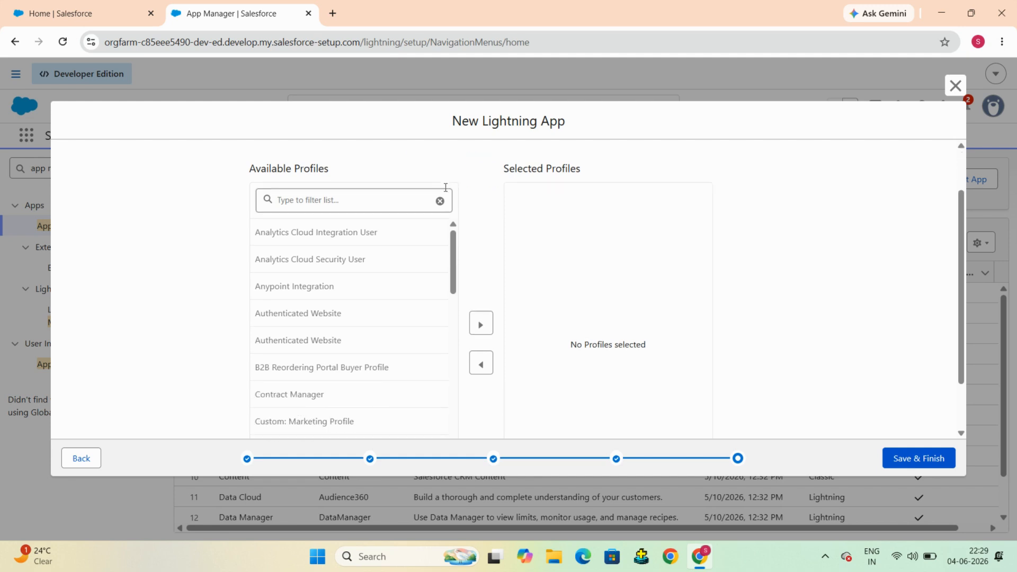
{"action": "left_click", "coordinate": [288, 204]}
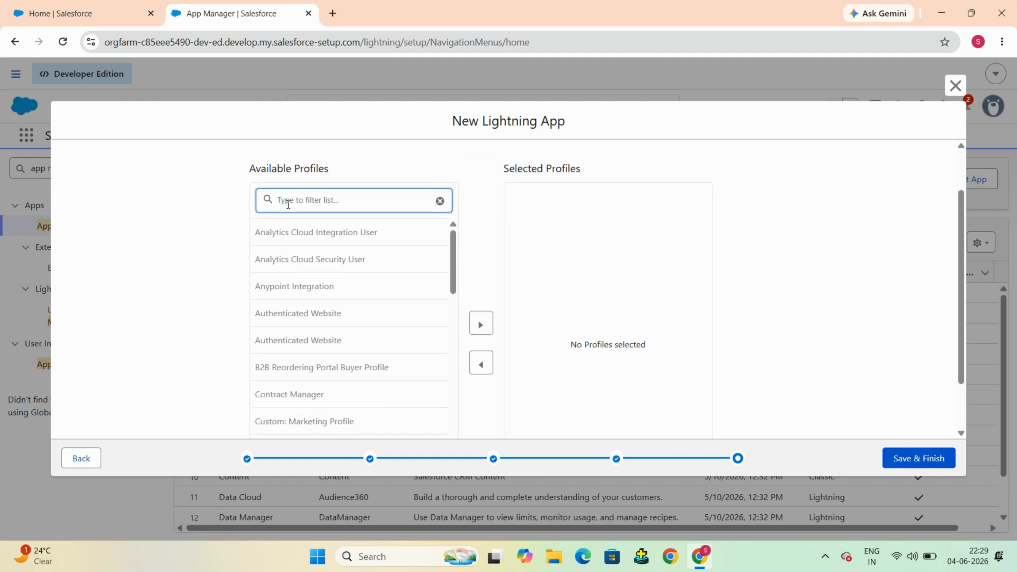
{"action": "type", "text": "sus"}
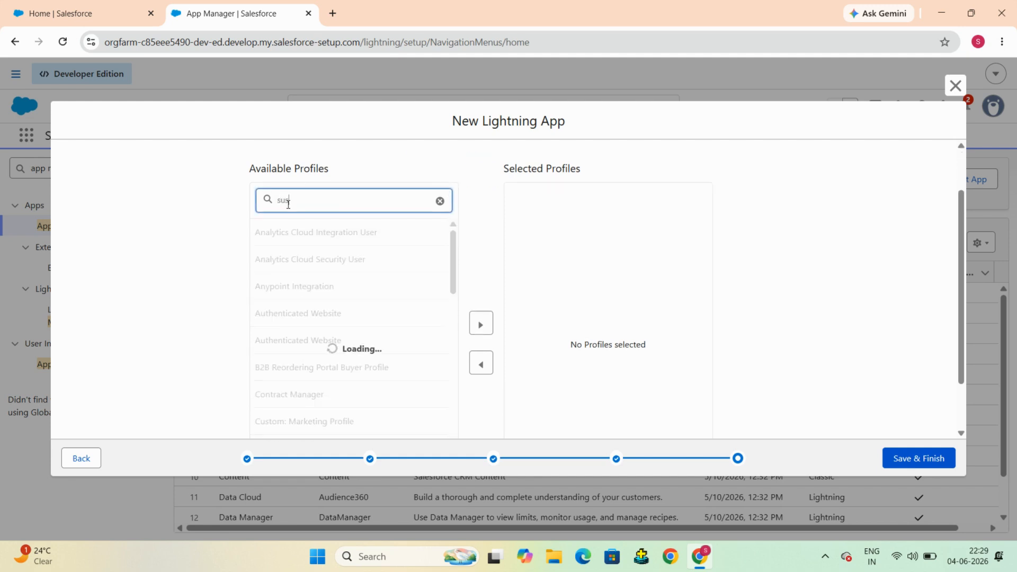
{"action": "key", "text": "BackSpace"}
{"action": "key", "text": "BackSpace"}
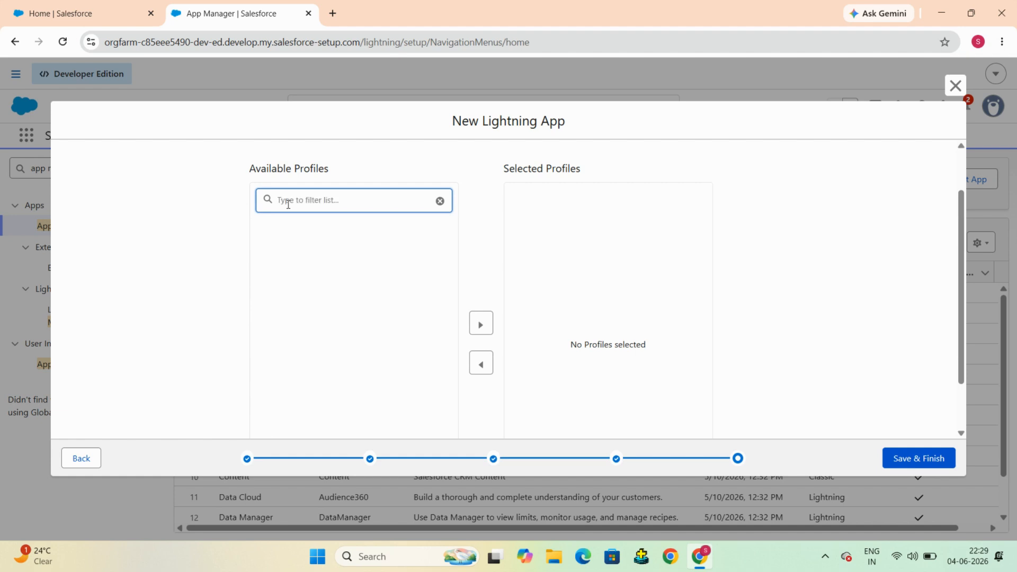
{"action": "type", "text": "sy"}
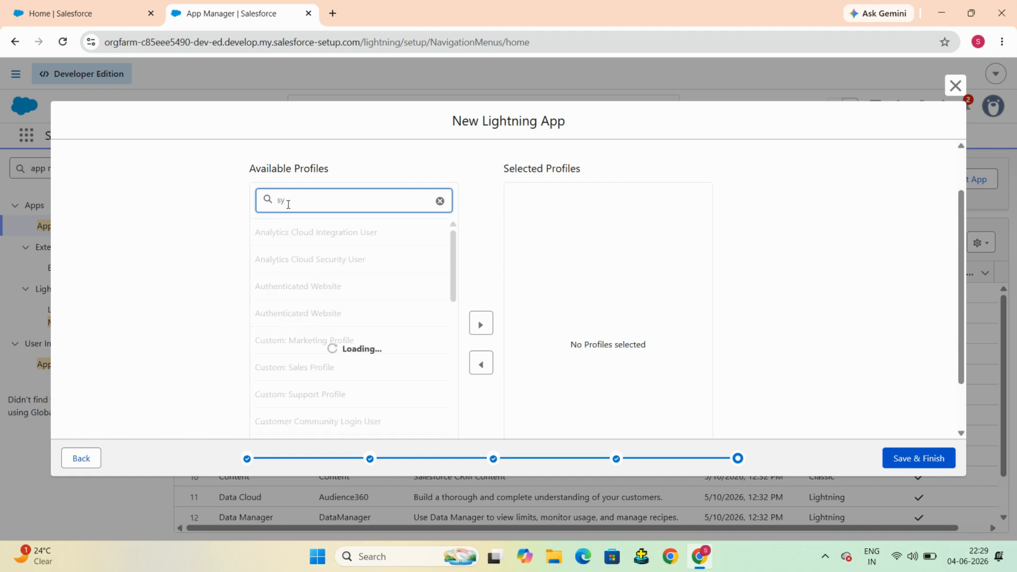
{"action": "type", "text": "st"}
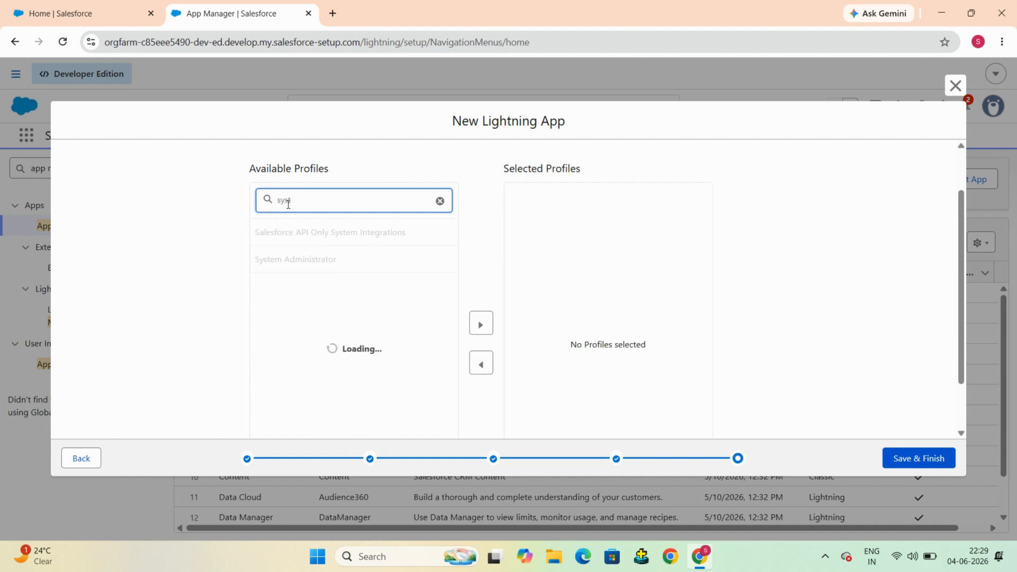
{"action": "left_click", "coordinate": [310, 260]}
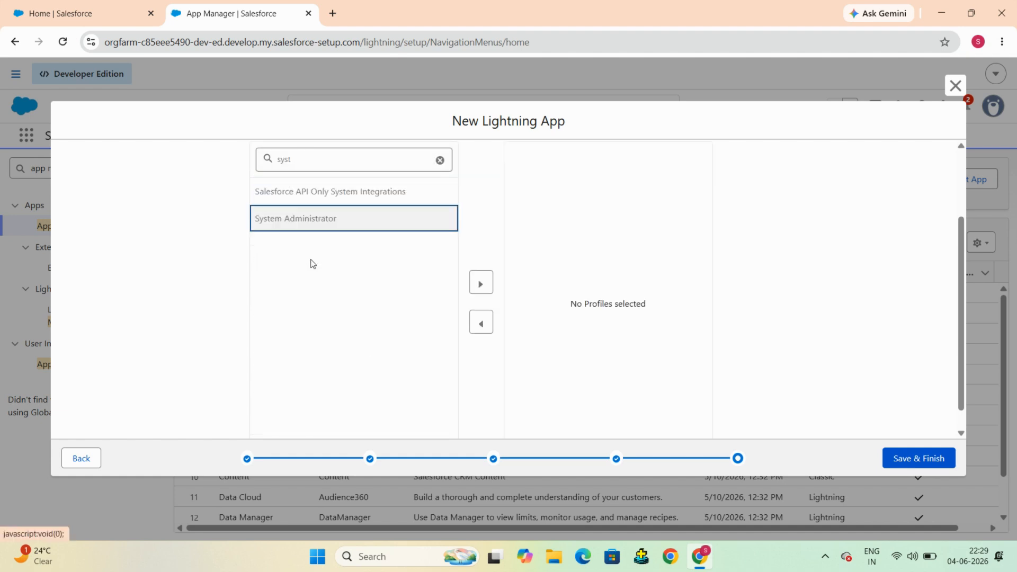
{"action": "left_click", "coordinate": [481, 285]}
Step: Add Custom: Sales Profile and Custom: Marketing Profile to the selected profiles
{"action": "left_click", "coordinate": [339, 157]}
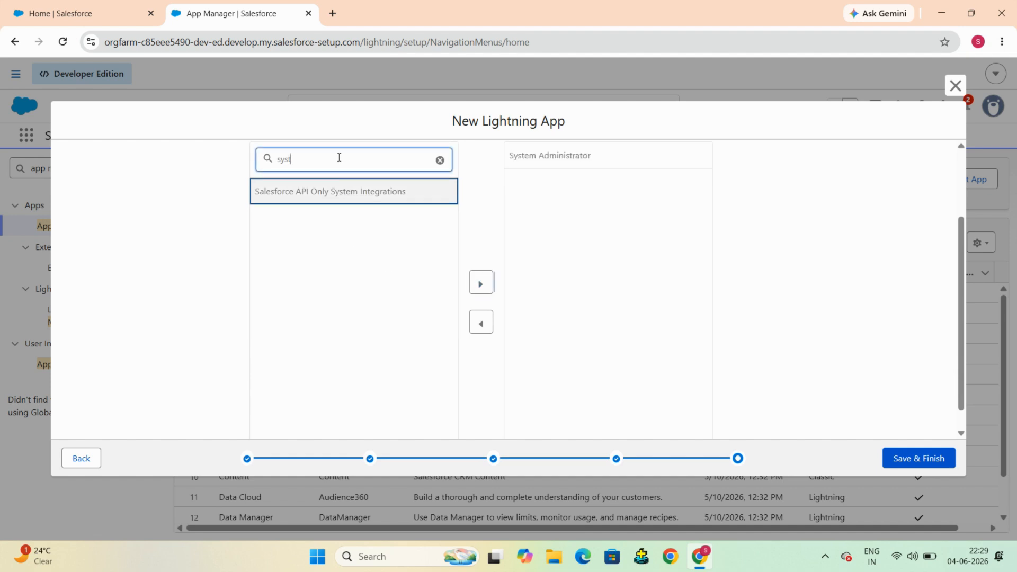
{"action": "key", "text": "BackSpace"}
{"action": "key", "text": "BackSpace"}
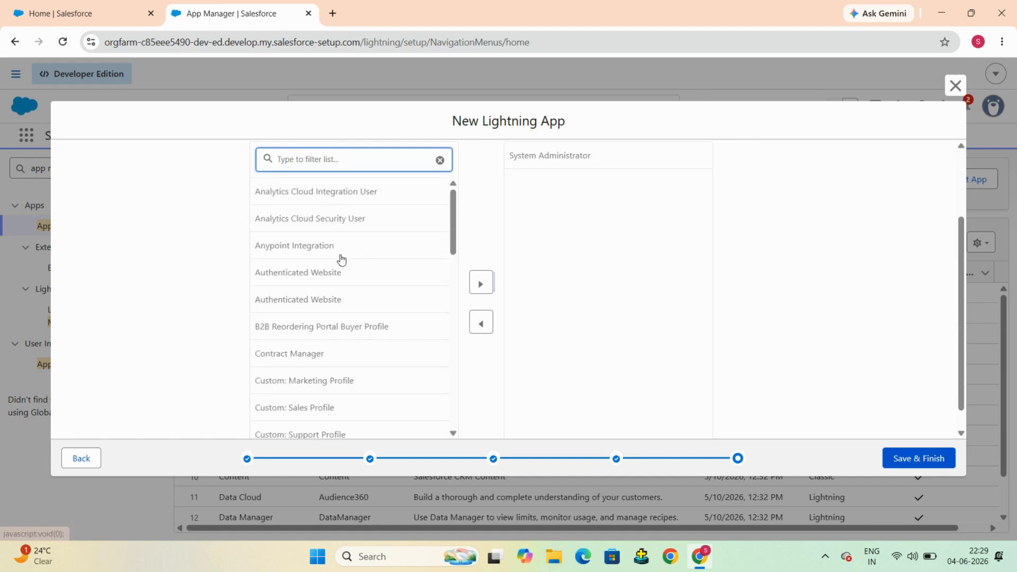
{"action": "scroll", "coordinate": [341, 257], "scroll_direction": "down", "scroll_amount": 1}
{"action": "scroll", "coordinate": [340, 257], "scroll_direction": "down", "scroll_amount": 1}
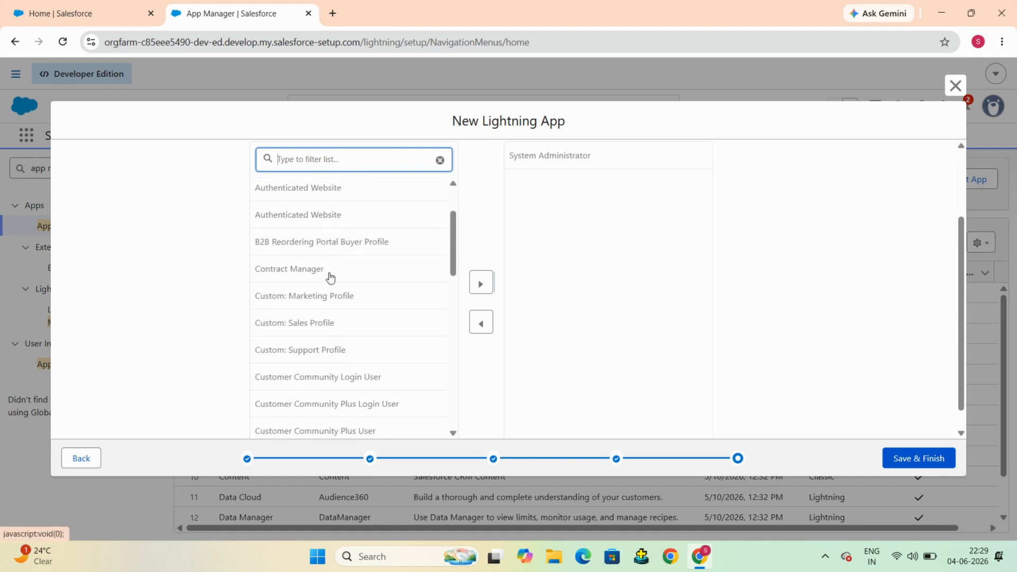
{"action": "left_click", "coordinate": [326, 325]}
{"action": "left_click", "coordinate": [481, 284]}
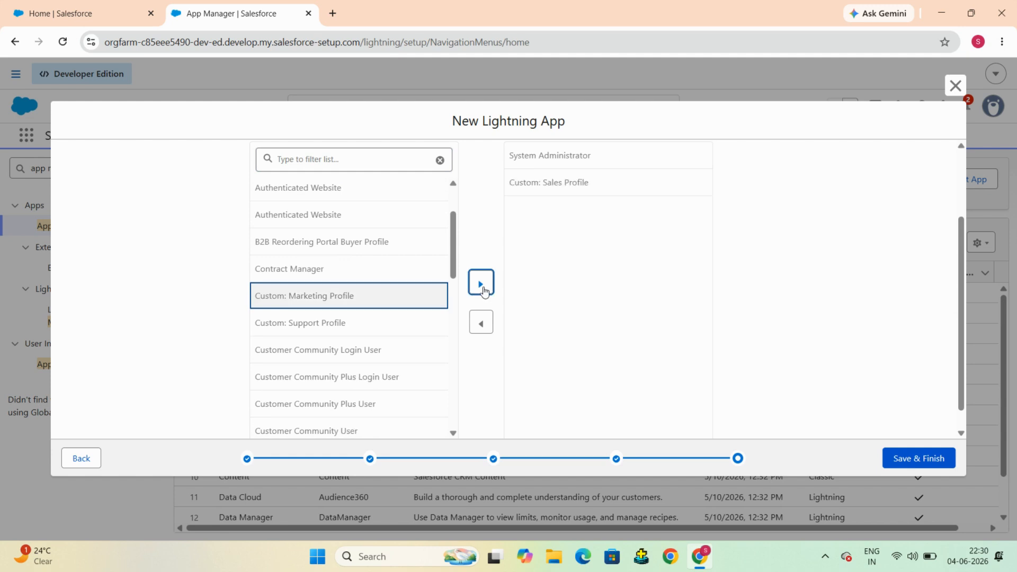
{"action": "left_click", "coordinate": [390, 301]}
{"action": "left_click", "coordinate": [480, 282]}
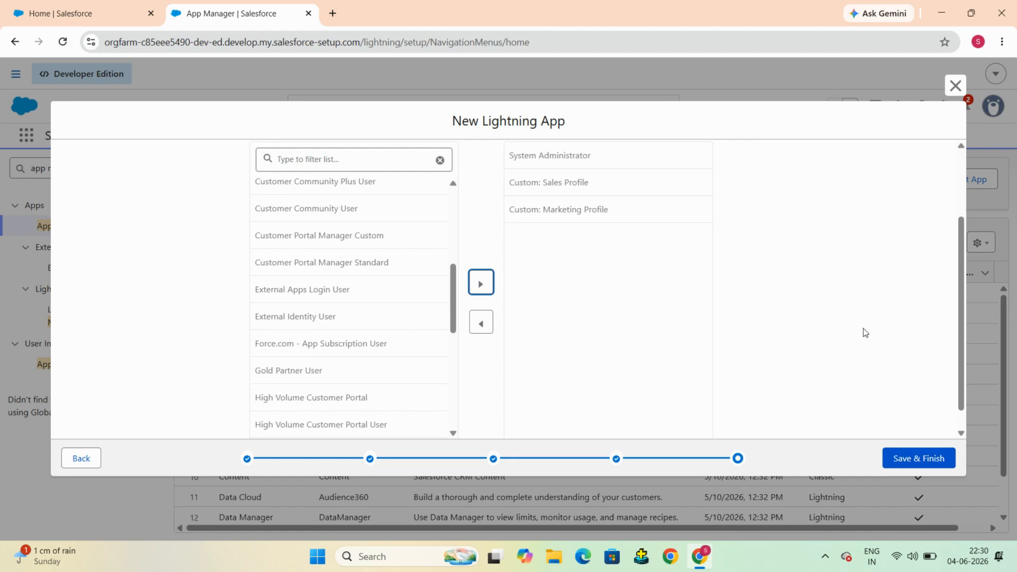
Step: Save the Student Management app, confirm it in the App Manager list, and return to Seller Home
{"action": "left_click", "coordinate": [915, 463]}
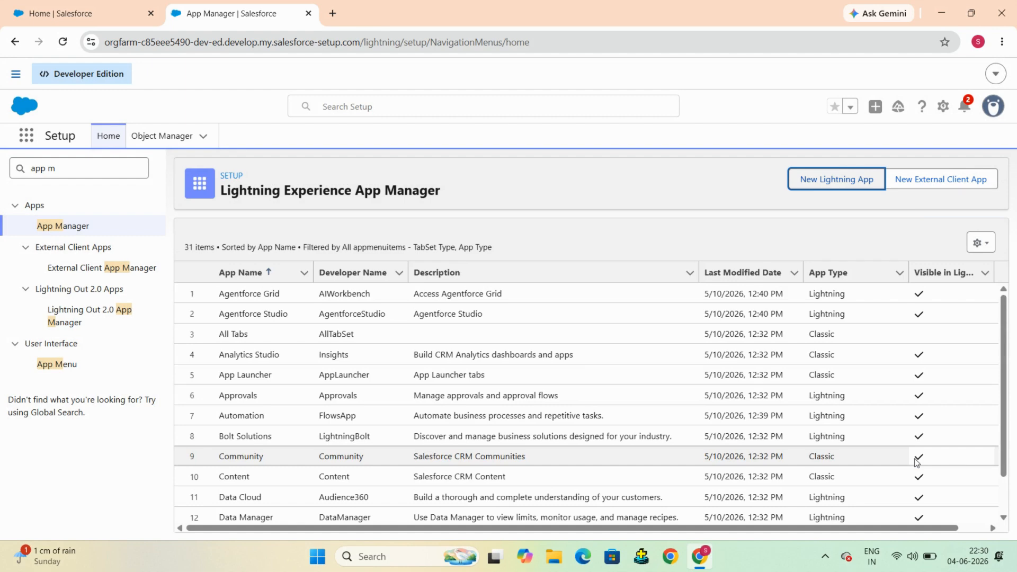
{"action": "scroll", "coordinate": [707, 468], "scroll_direction": "down", "scroll_amount": 7}
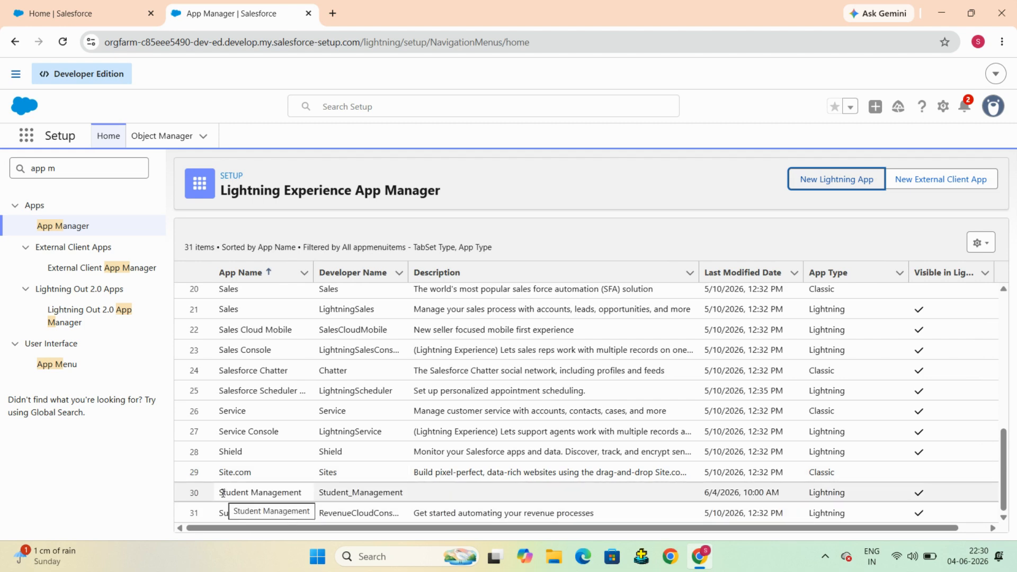
{"action": "left_click_drag", "start_coordinate": [223, 494], "coordinate": [468, 498]}
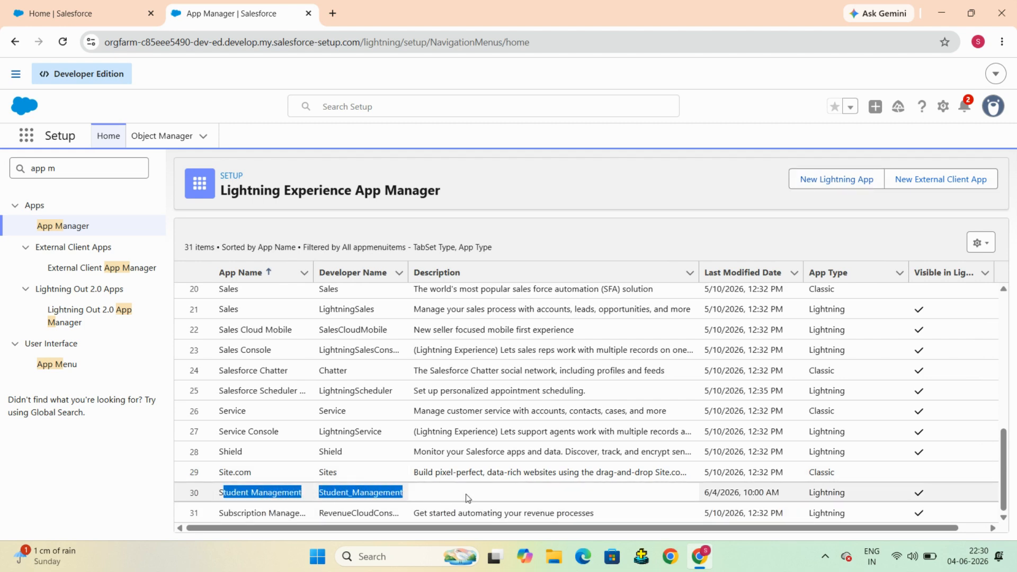
{"action": "left_click", "coordinate": [594, 168]}
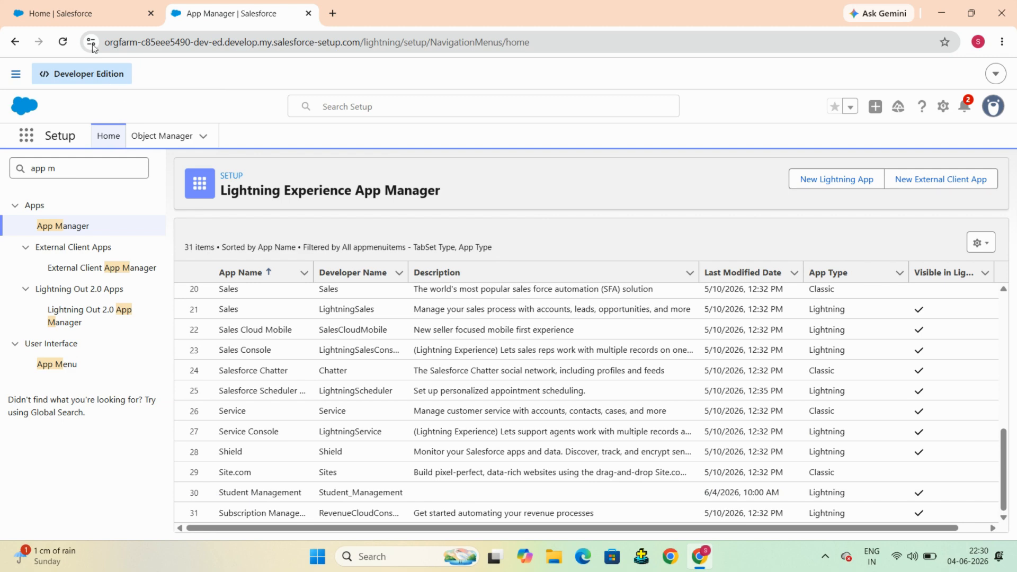
{"action": "left_click", "coordinate": [79, 18]}
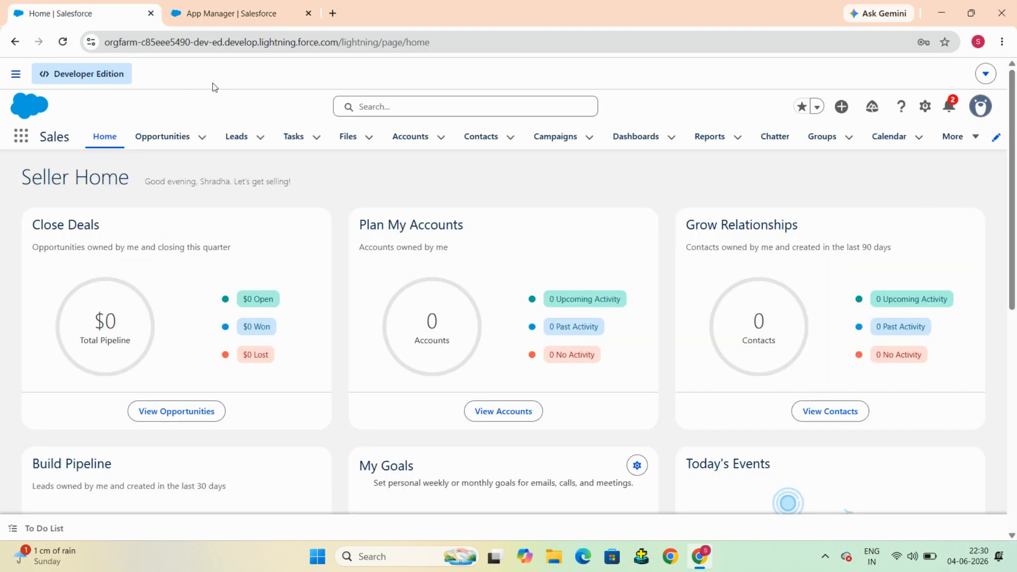
Step: Reload the Home page and launch Student Management from the App Launcher by searching 'stud'
{"action": "left_click", "coordinate": [63, 44]}
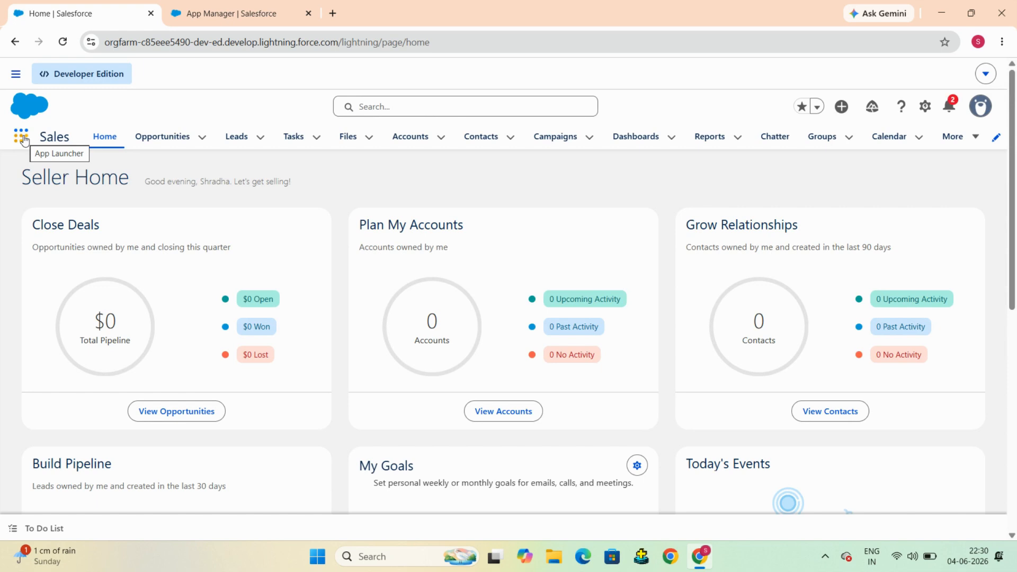
{"action": "left_click", "coordinate": [22, 137]}
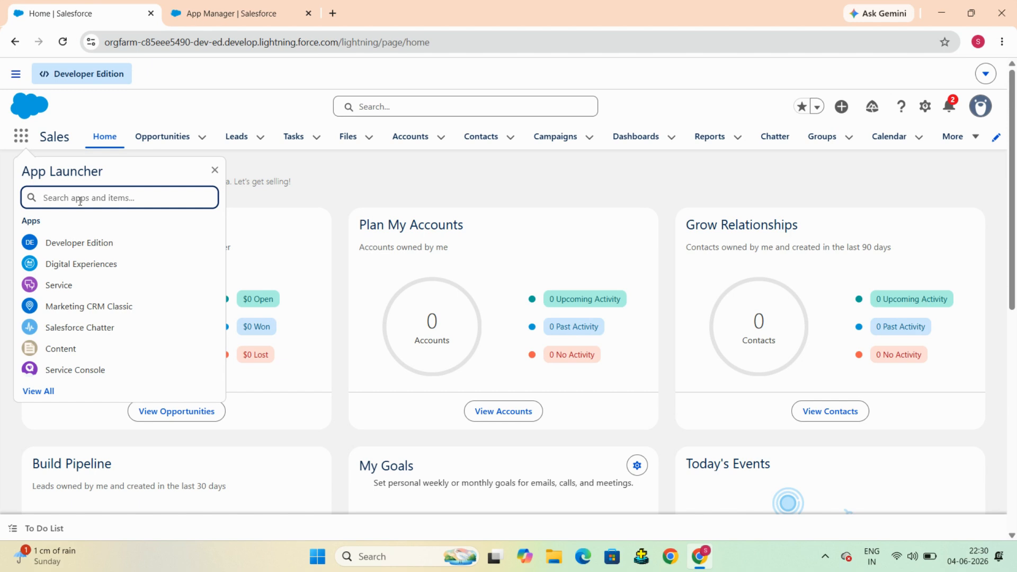
{"action": "type", "text": "stud"}
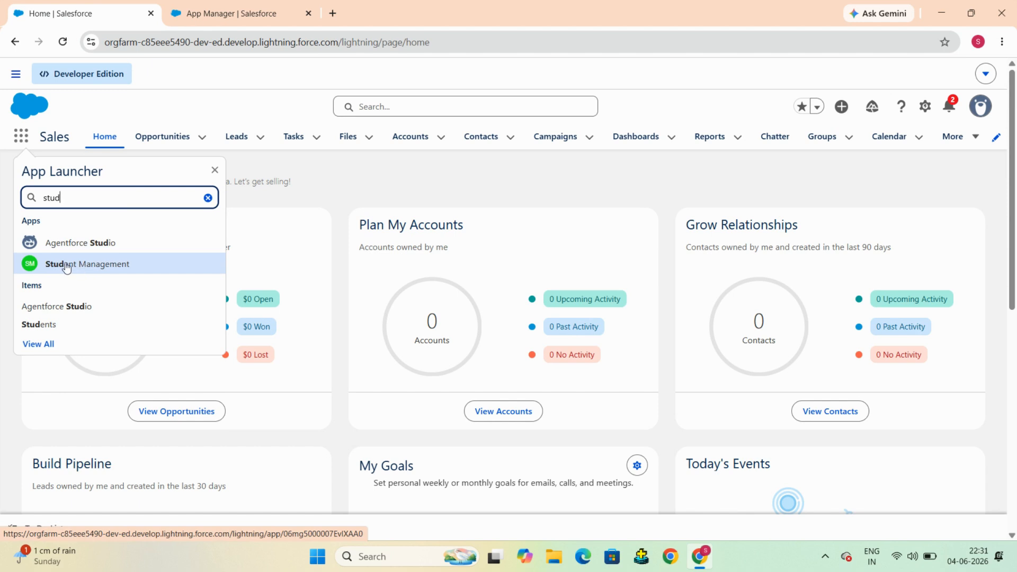
{"action": "left_click", "coordinate": [67, 268]}
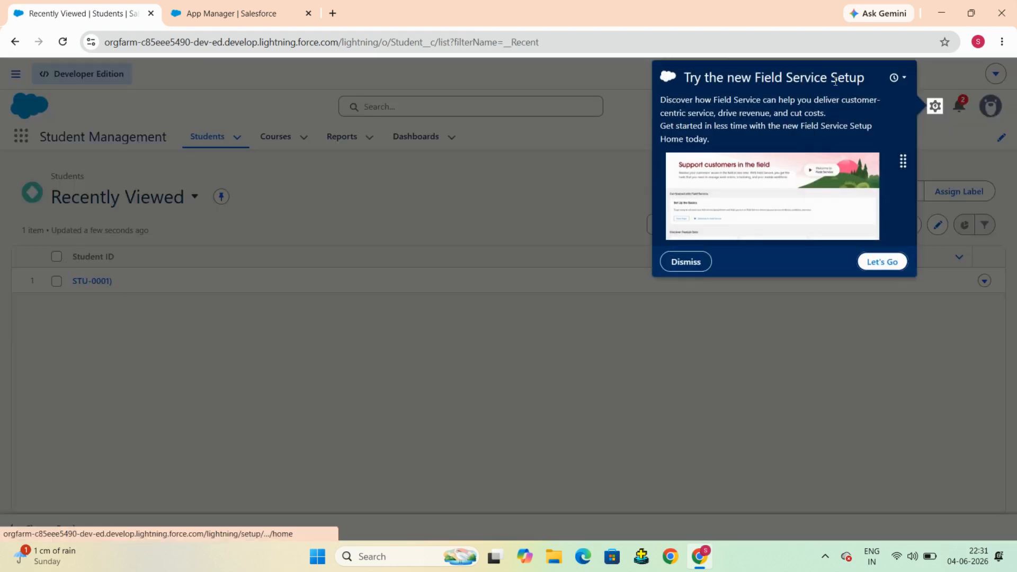
Step: Dismiss the Field Service Setup promotion, then open and minimize the Chatter Feed utility
{"action": "left_click", "coordinate": [688, 263]}
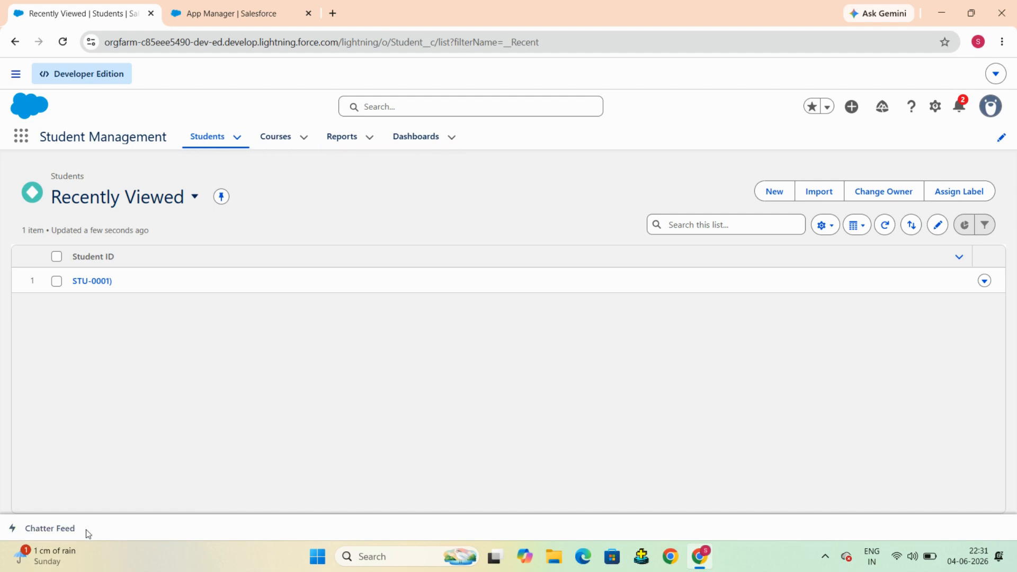
{"action": "left_click", "coordinate": [48, 530]}
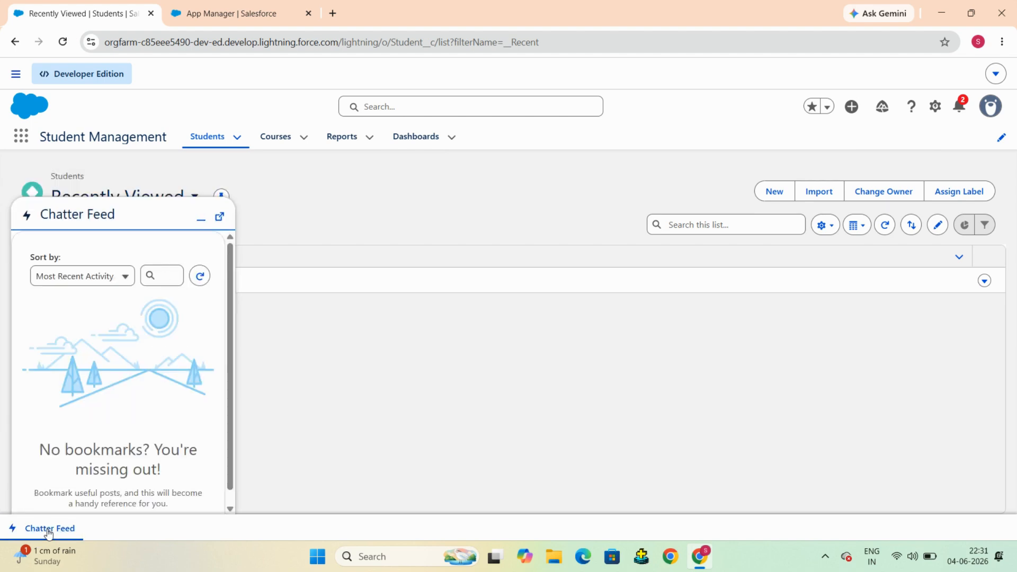
{"action": "scroll", "coordinate": [112, 377], "scroll_direction": "down", "scroll_amount": 1}
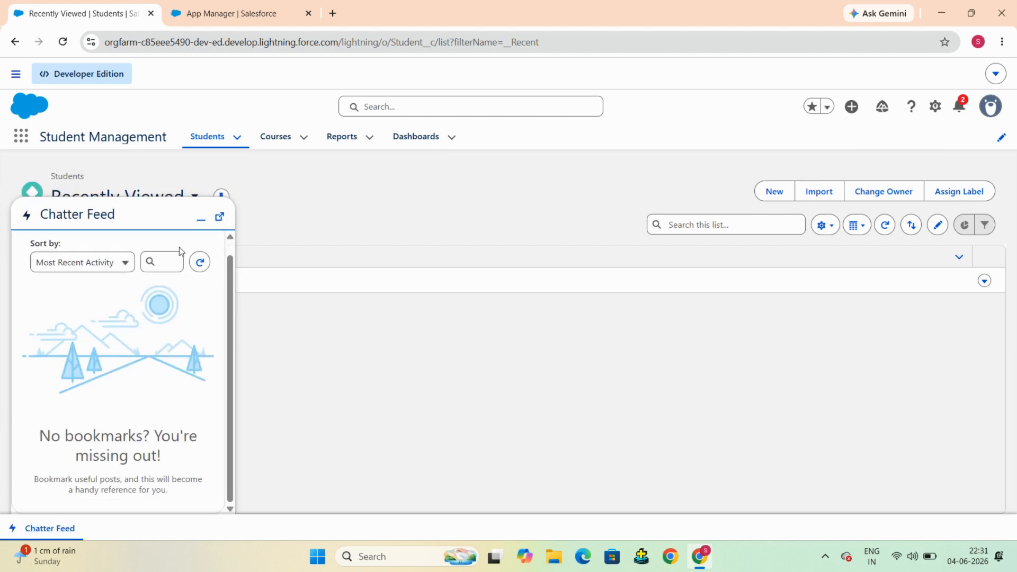
{"action": "left_click", "coordinate": [203, 223]}
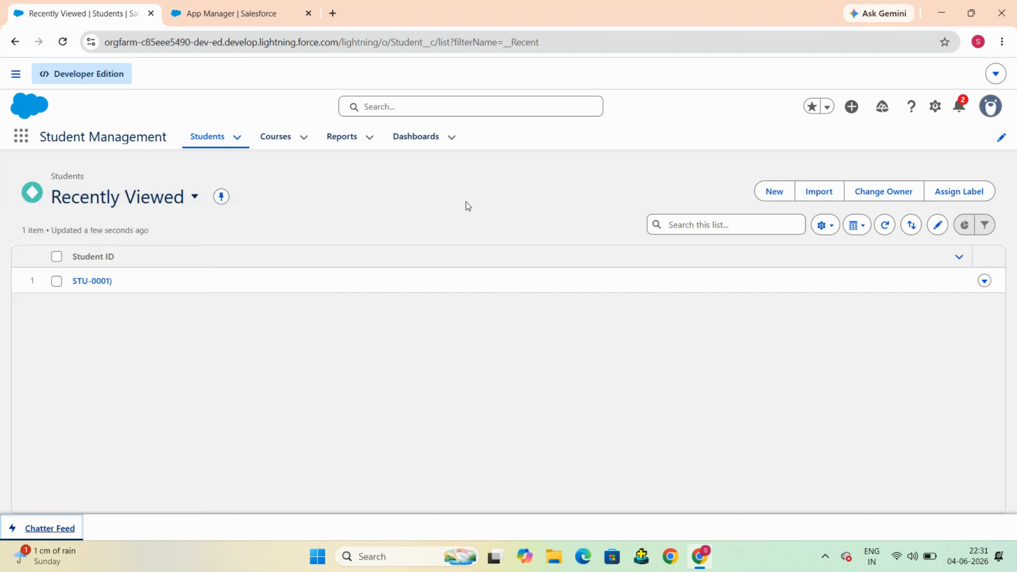